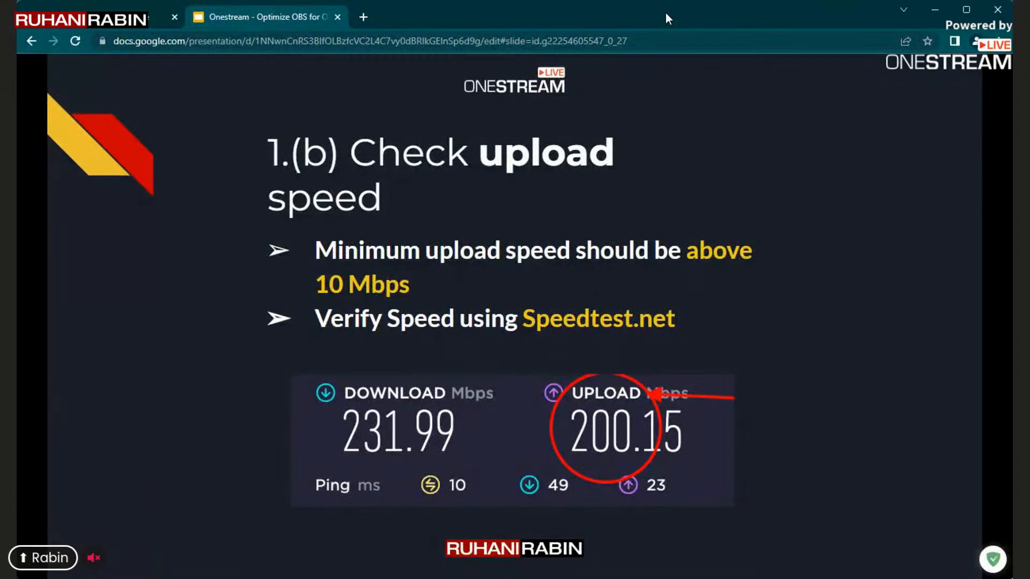
Advance the upload-speed slide and start a new stream in OneStream with the Third-party RTMP Source option.
key("Right")
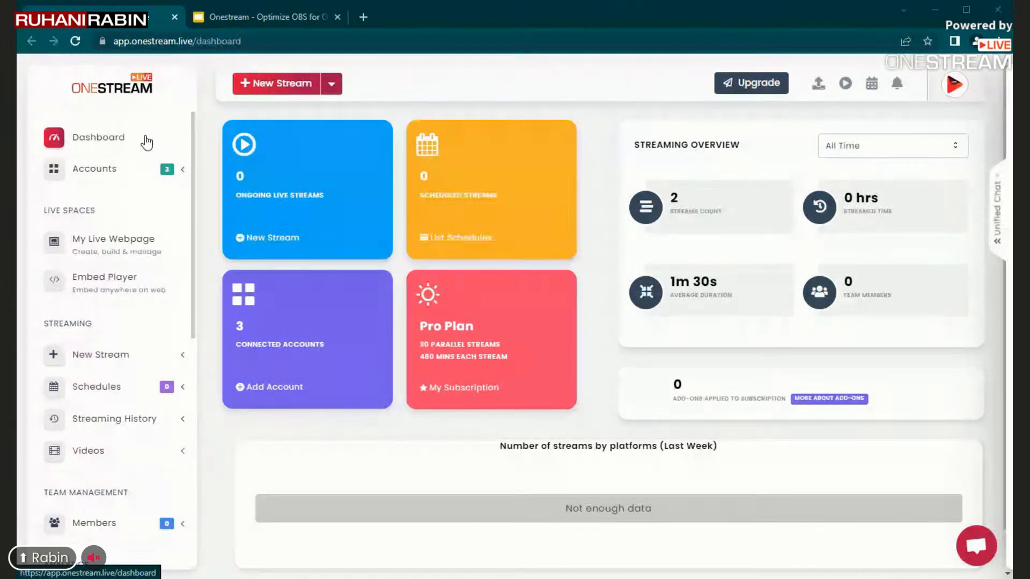
left_click(330, 87)
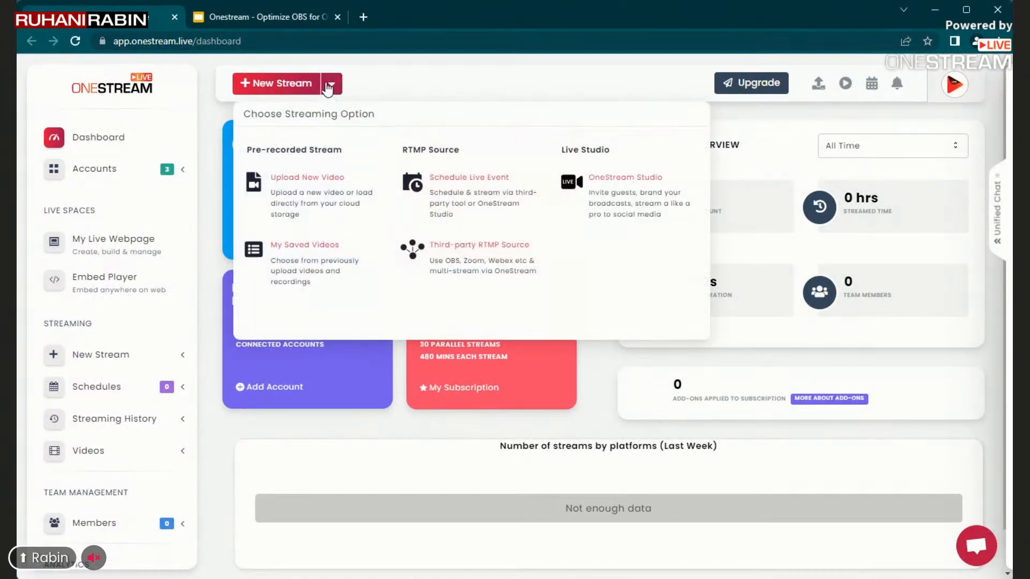
left_click(471, 254)
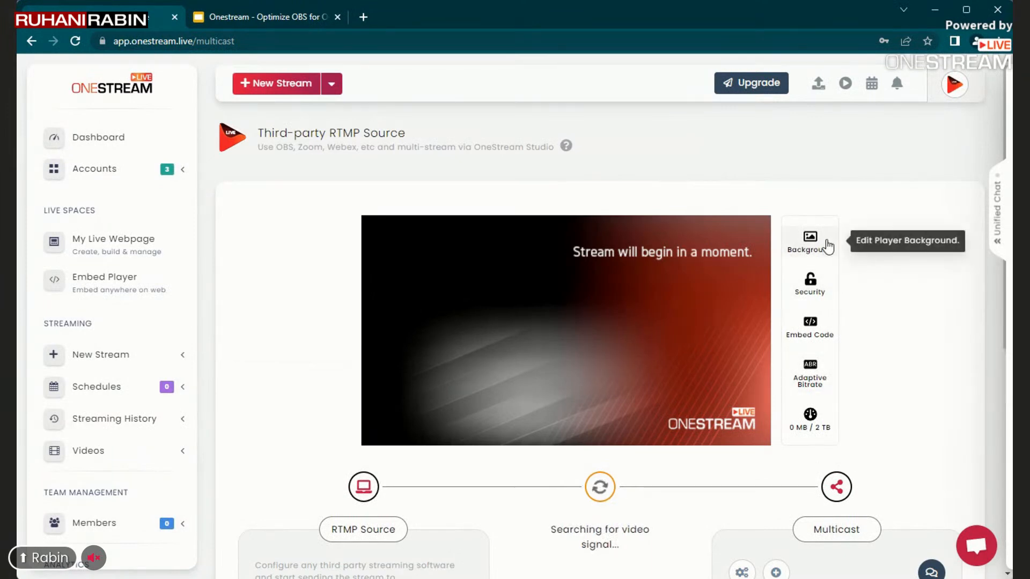
Check the RTMP source options and server regions, keep South East Asia (Singapore, SG), and copy the Server URL.
scroll(870, 343, "down", 3)
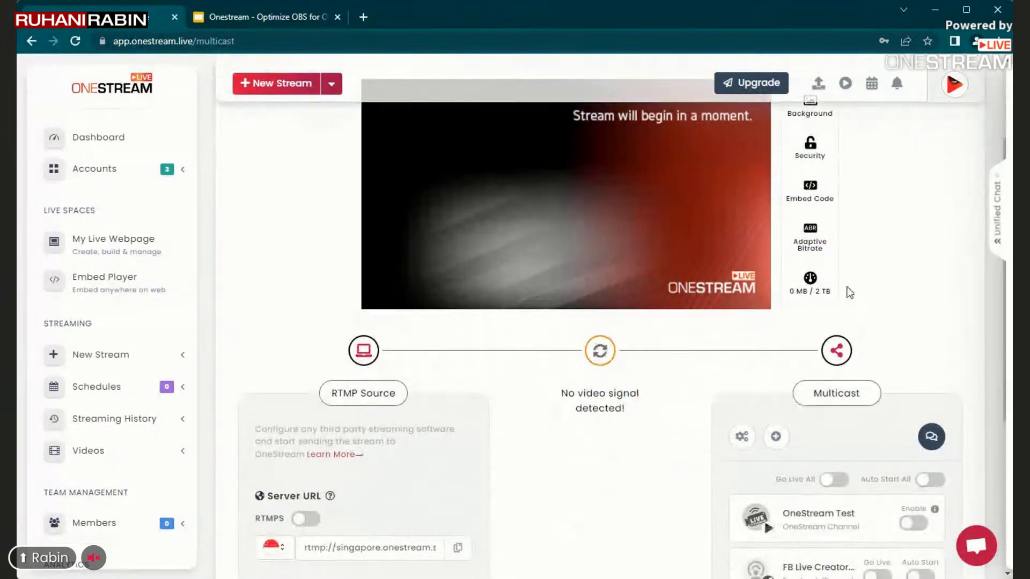
mouse_move(816, 247)
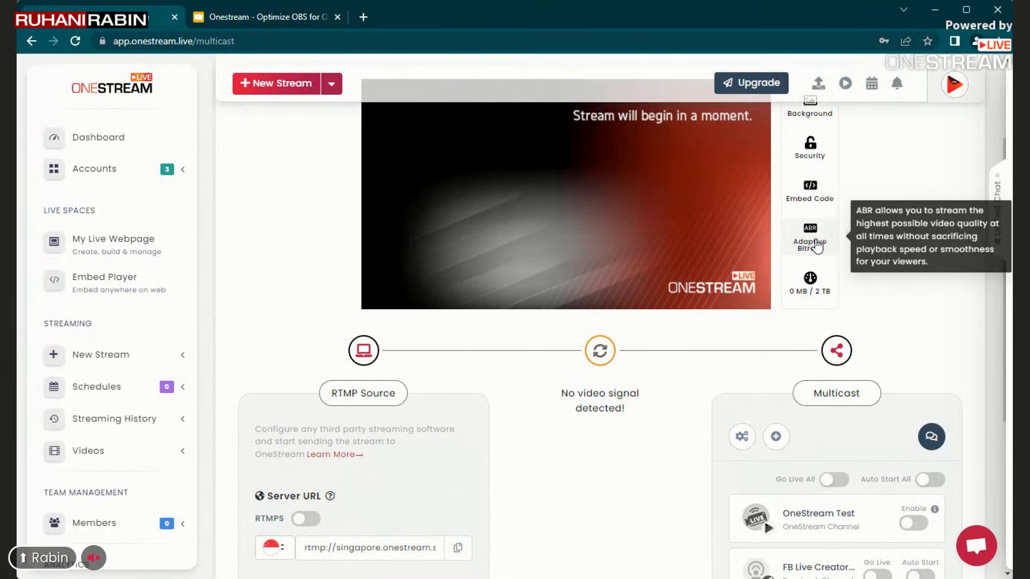
scroll(381, 409, "down", 3)
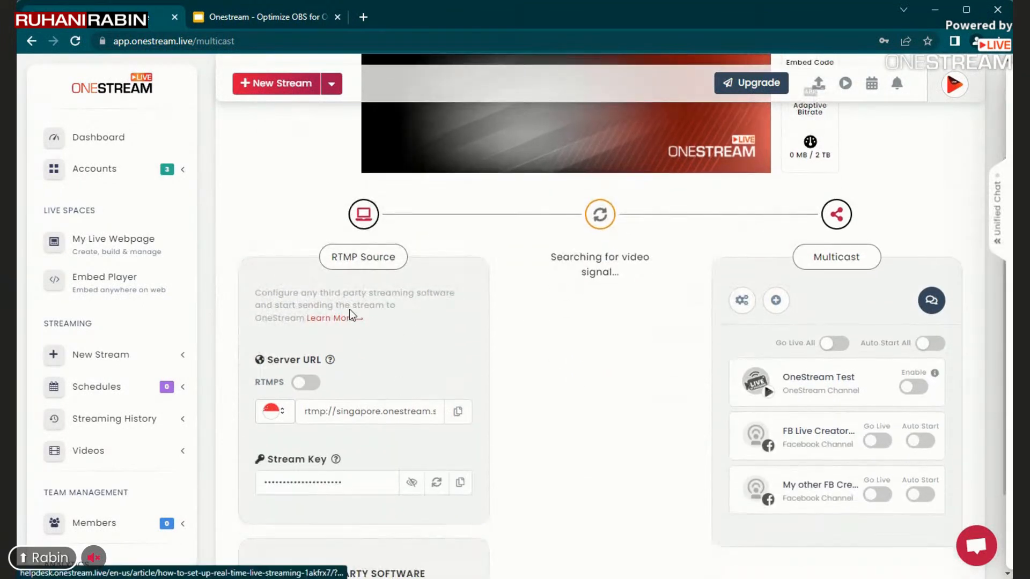
scroll(365, 429, "down", 3)
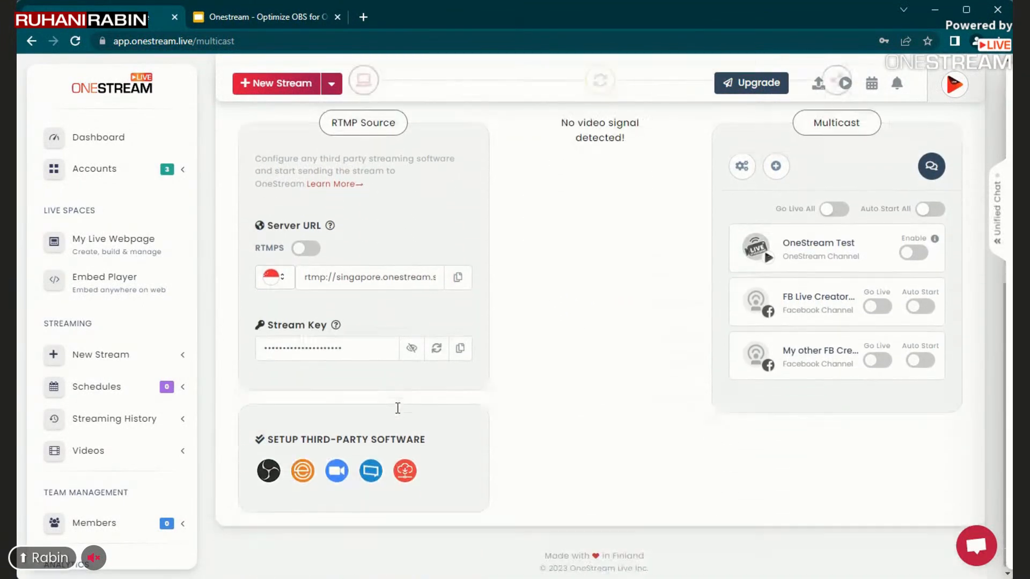
scroll(398, 409, "up", 3)
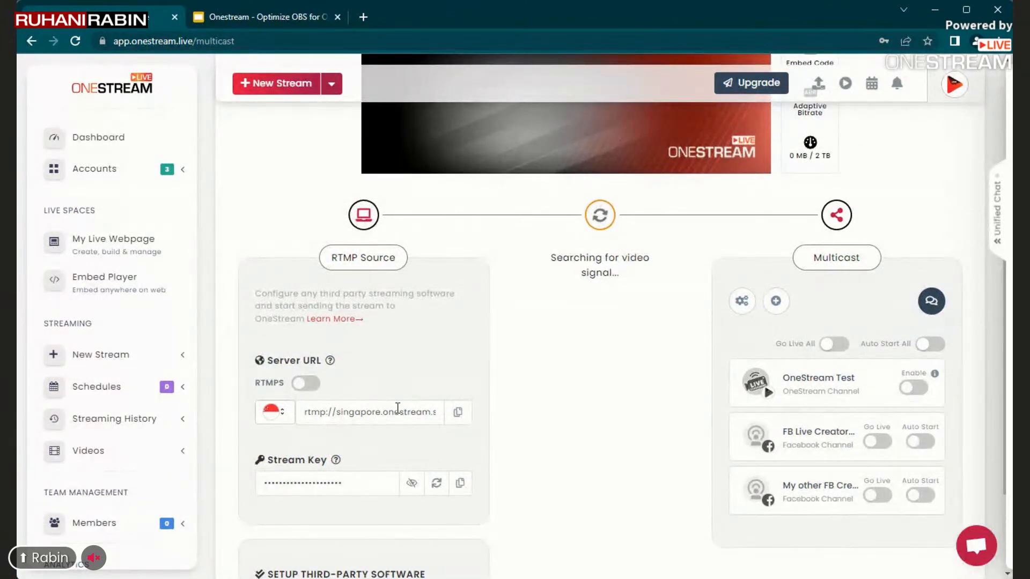
left_click(279, 411)
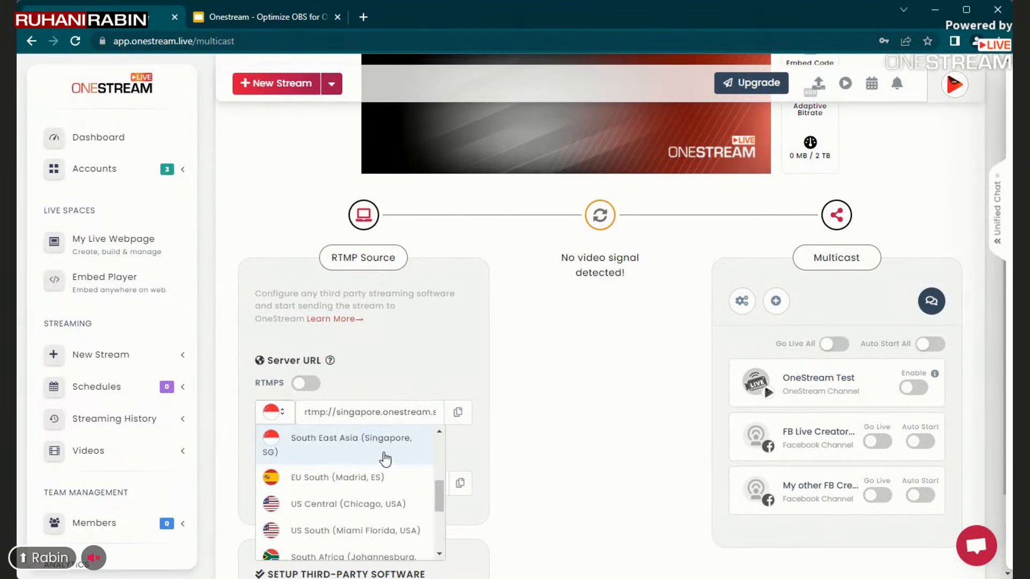
left_click(451, 339)
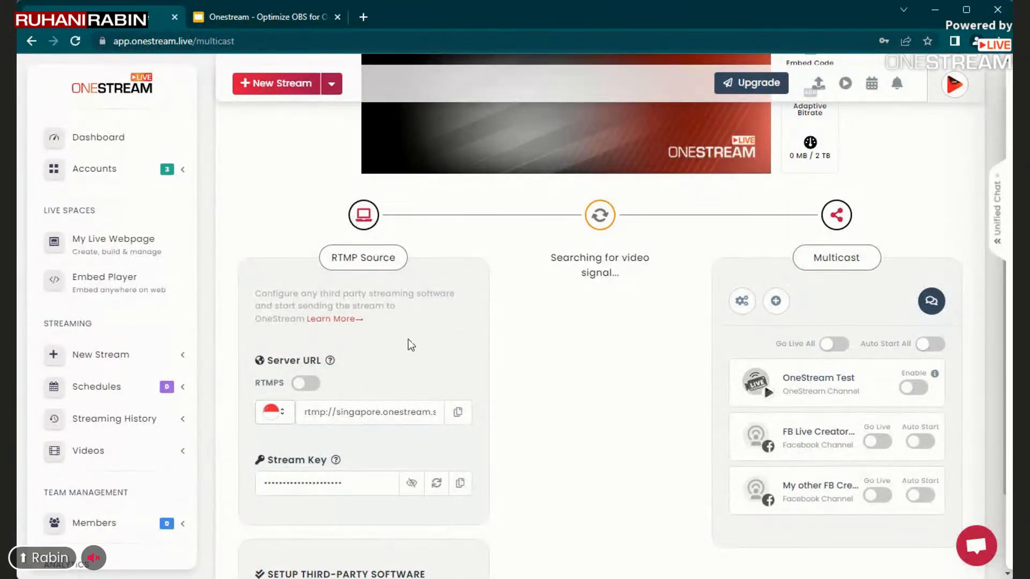
left_click(465, 418)
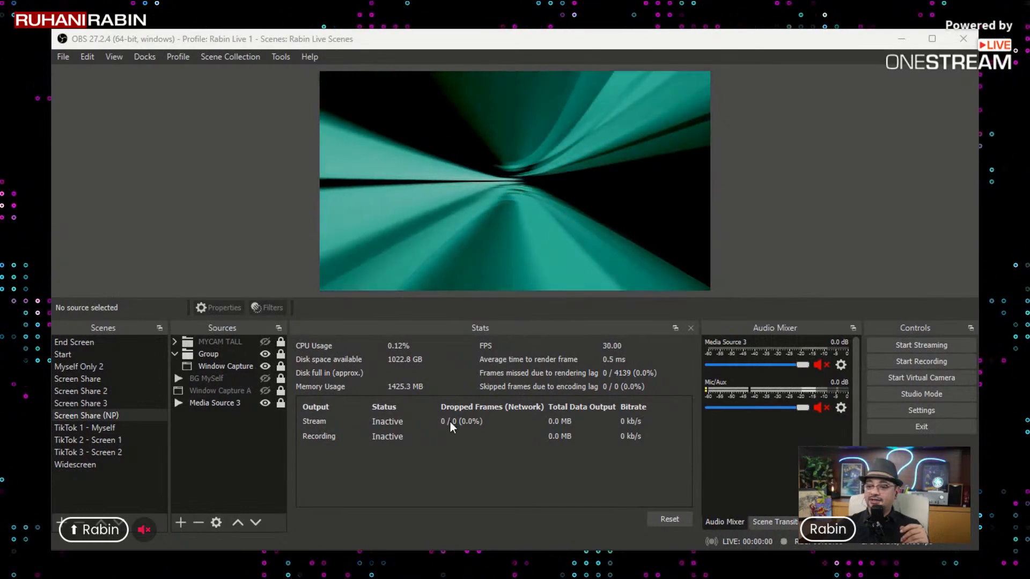
Switch to OBS and open the Stream settings to check the custom service's server and stream key fields.
key("alt+Tab")
left_click(445, 446)
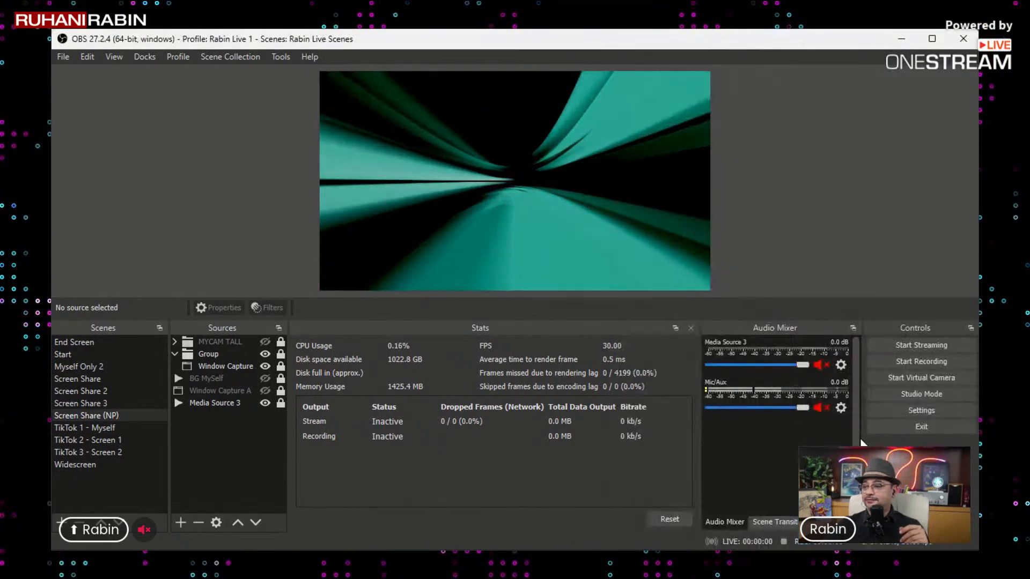
left_click(927, 410)
left_click(229, 108)
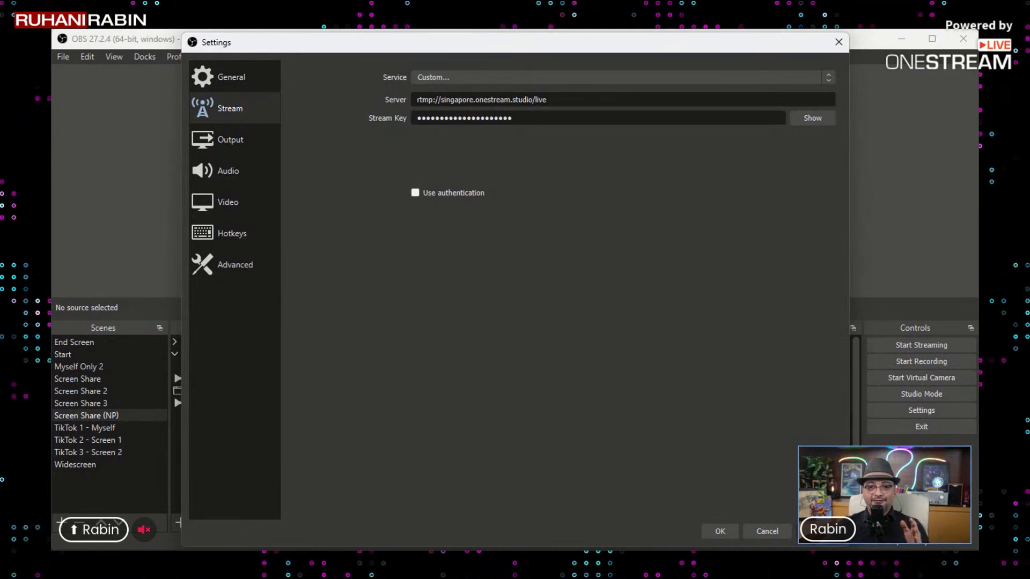
key("ctrl+a")
key("Tab")
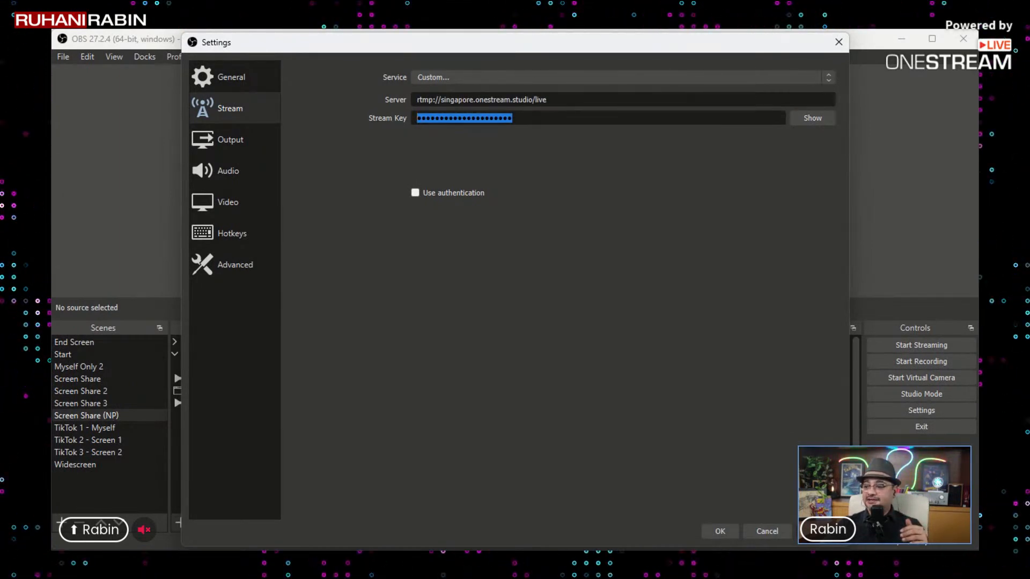
Review the Output settings for streaming and audio tracks plus the Audio, Video and Stream settings, and accept the dialog.
left_click(234, 139)
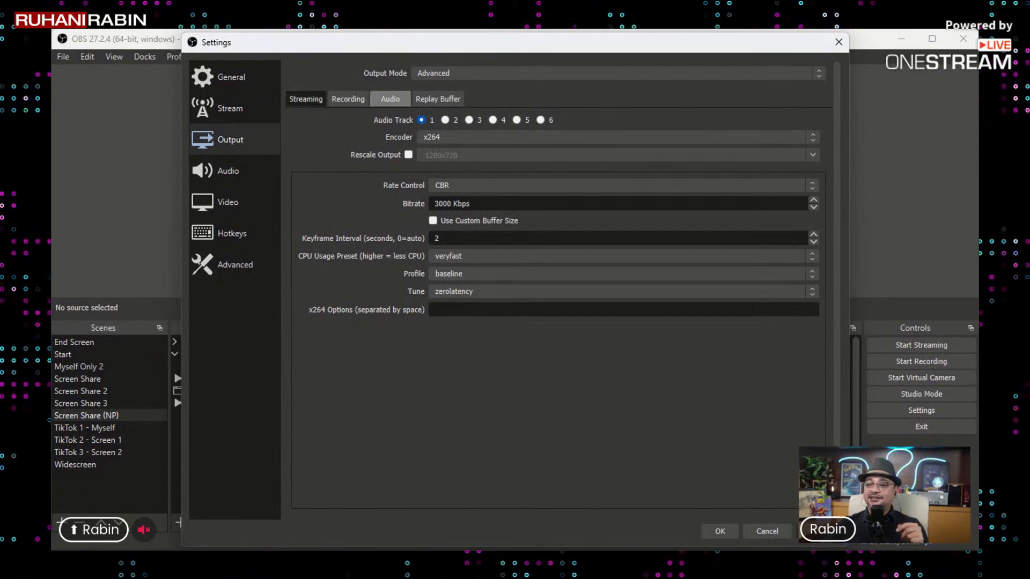
left_click(390, 99)
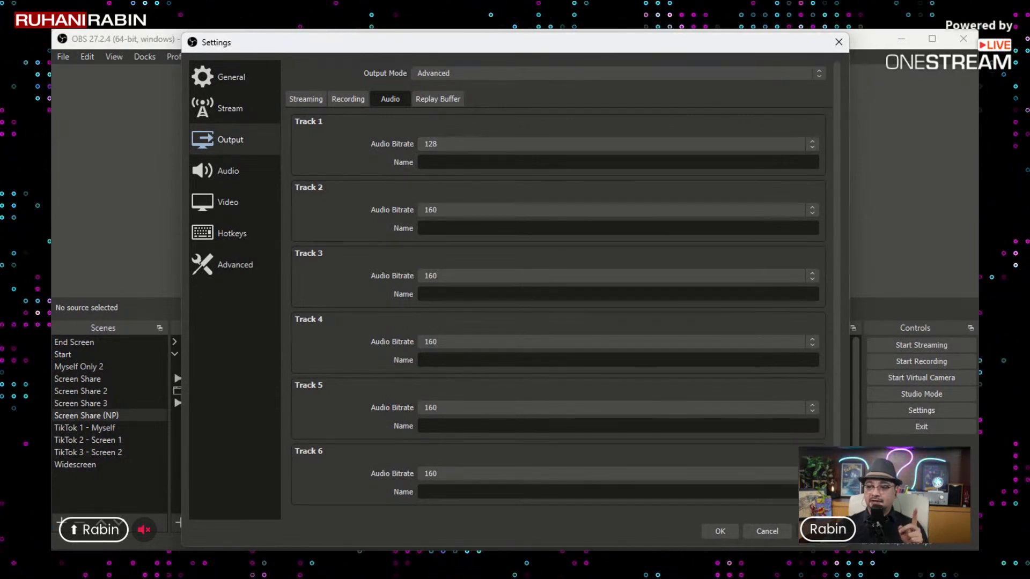
left_click(305, 98)
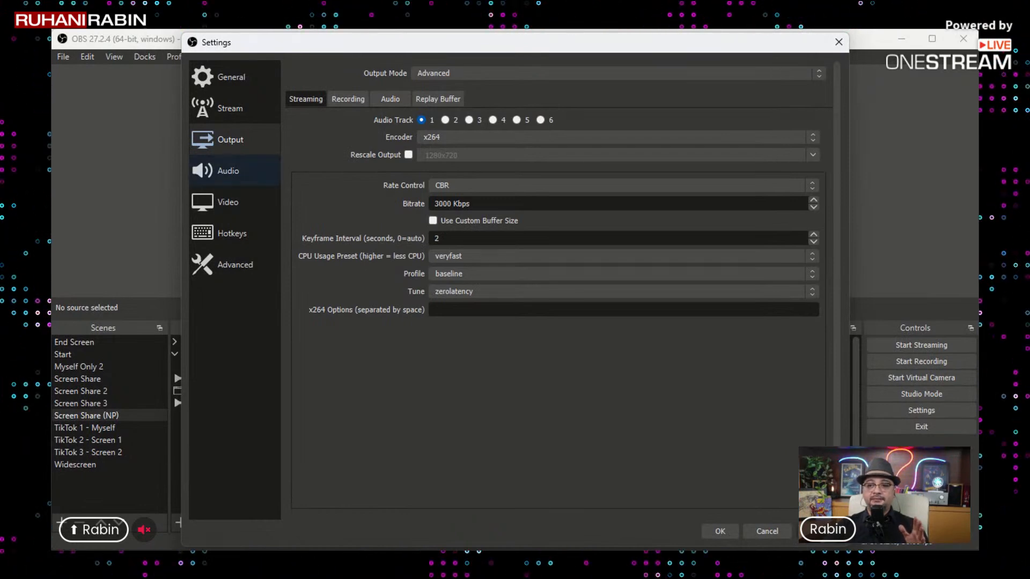
left_click(228, 171)
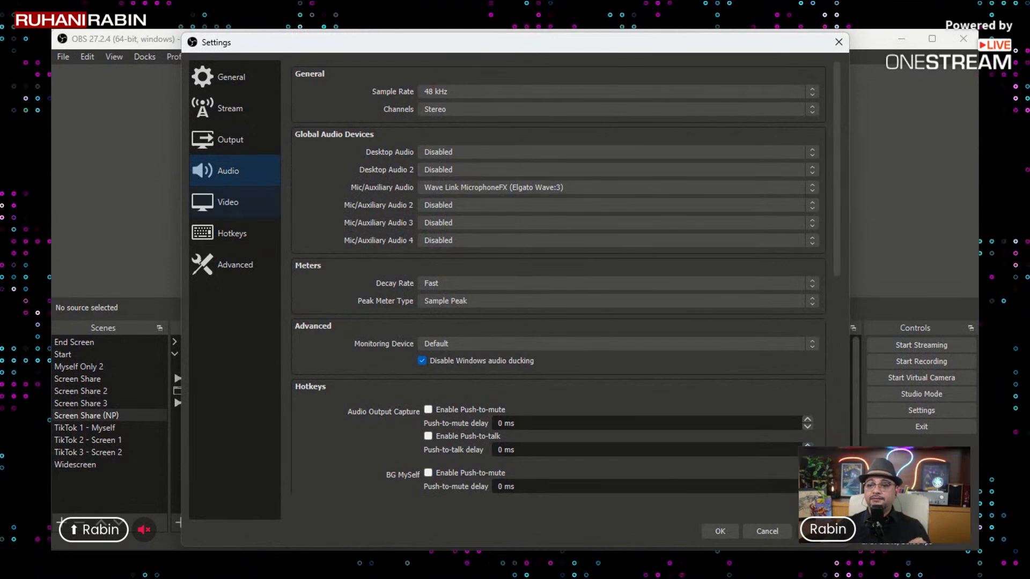
left_click(234, 201)
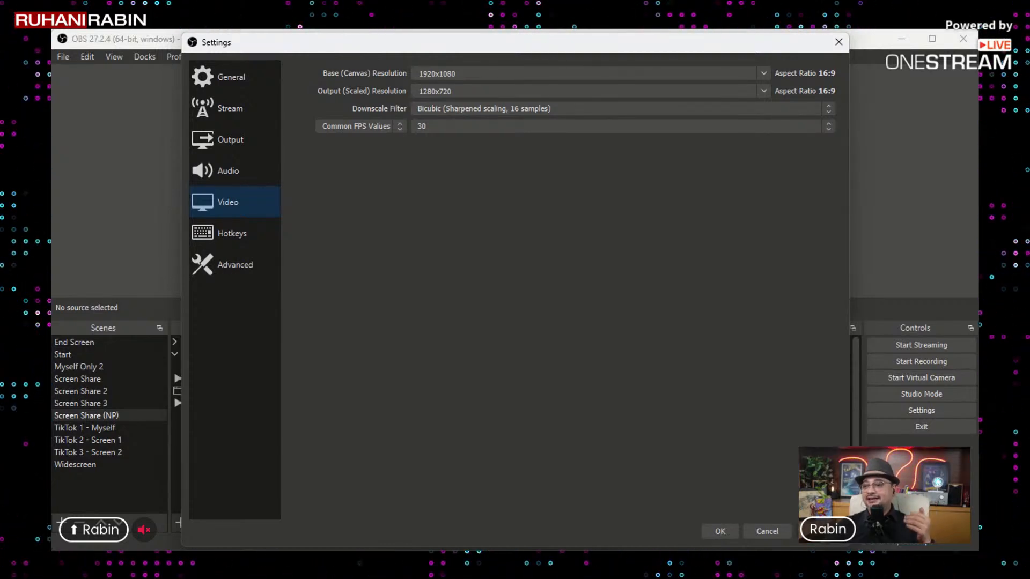
left_click(233, 108)
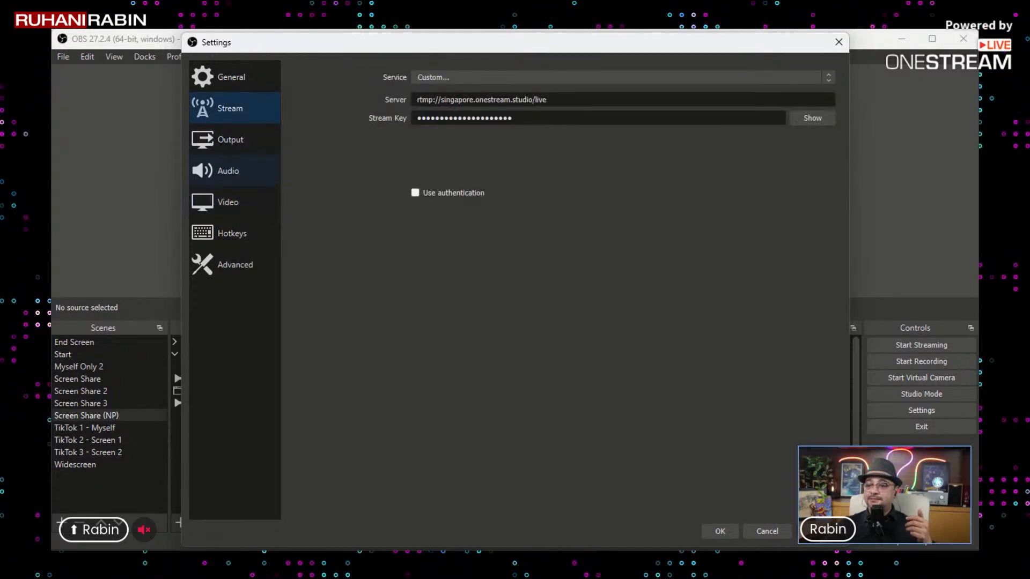
left_click(233, 139)
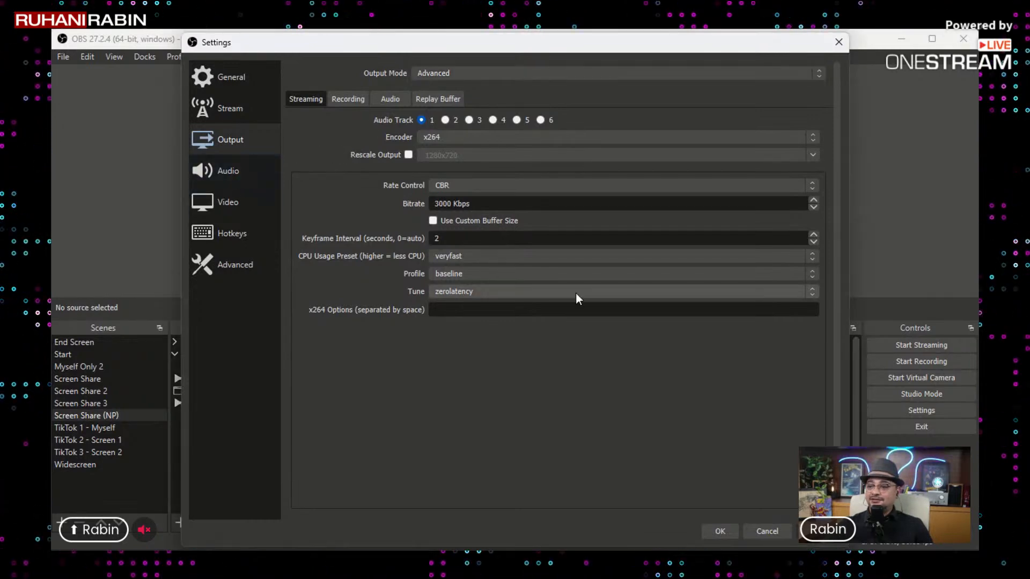
left_click(718, 532)
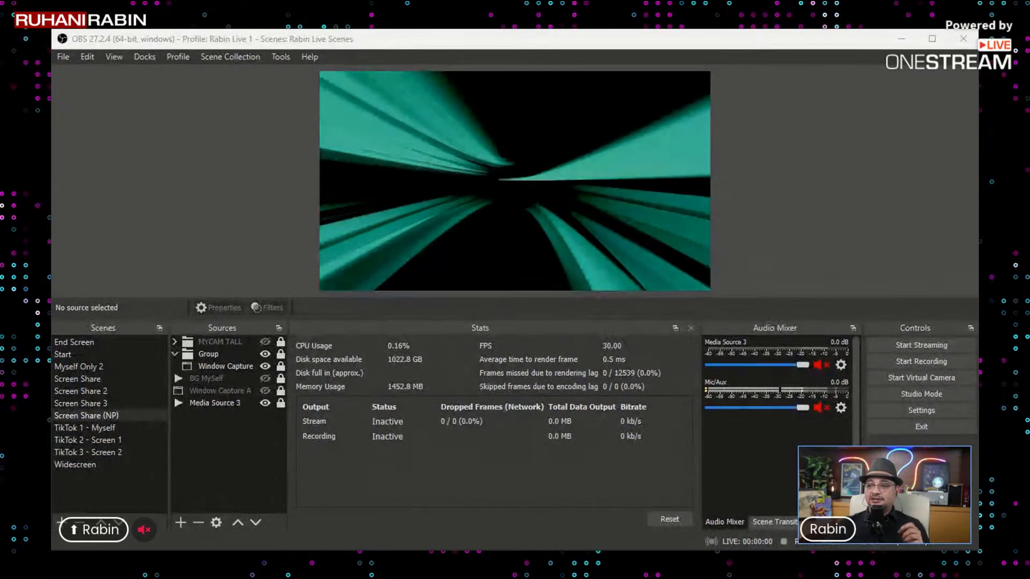
Reopen the Stream settings and check the ending of the custom service's server address.
left_click(891, 409)
left_click(230, 108)
triple_click(540, 100)
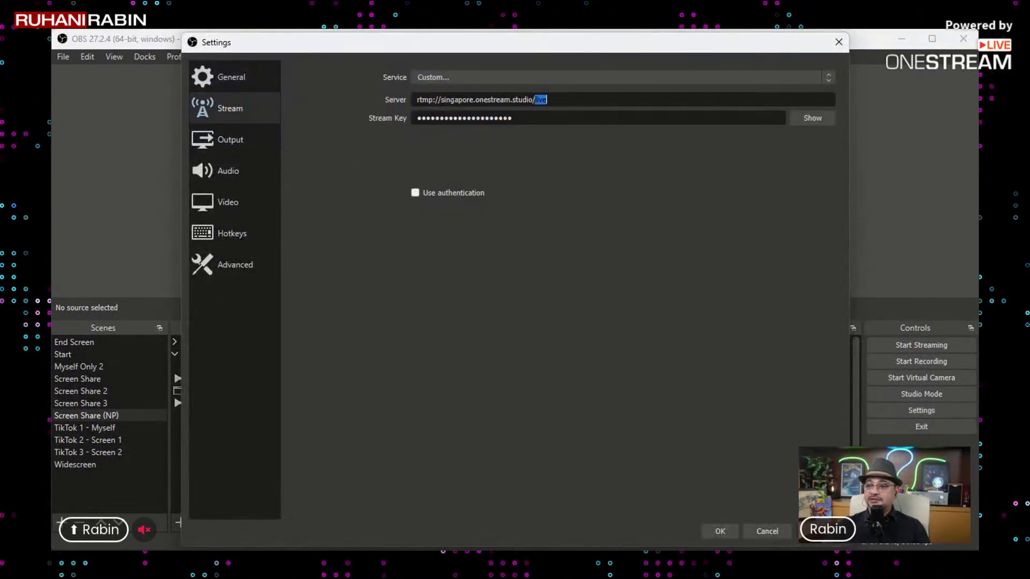
left_click(547, 100)
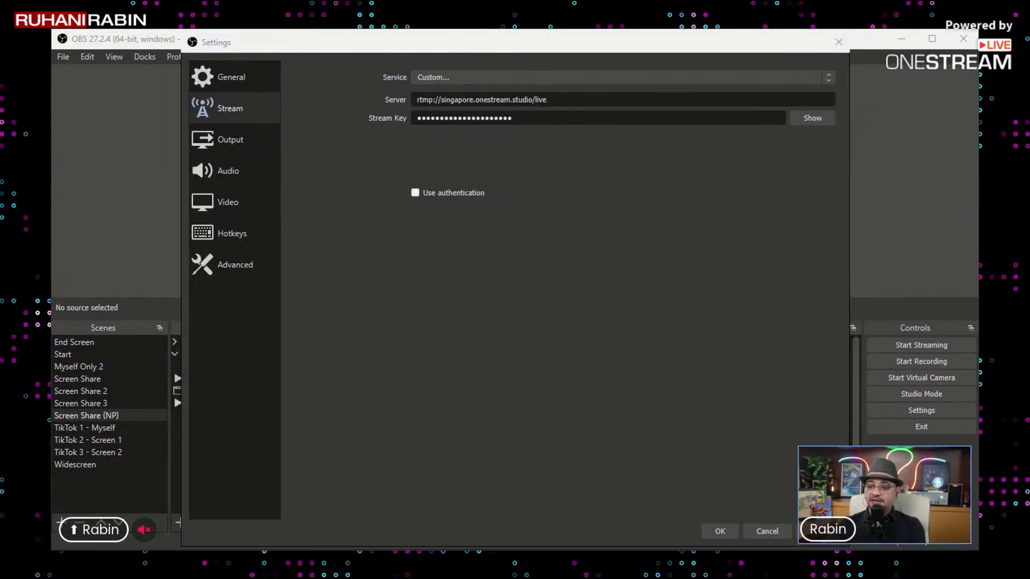
left_click(710, 212)
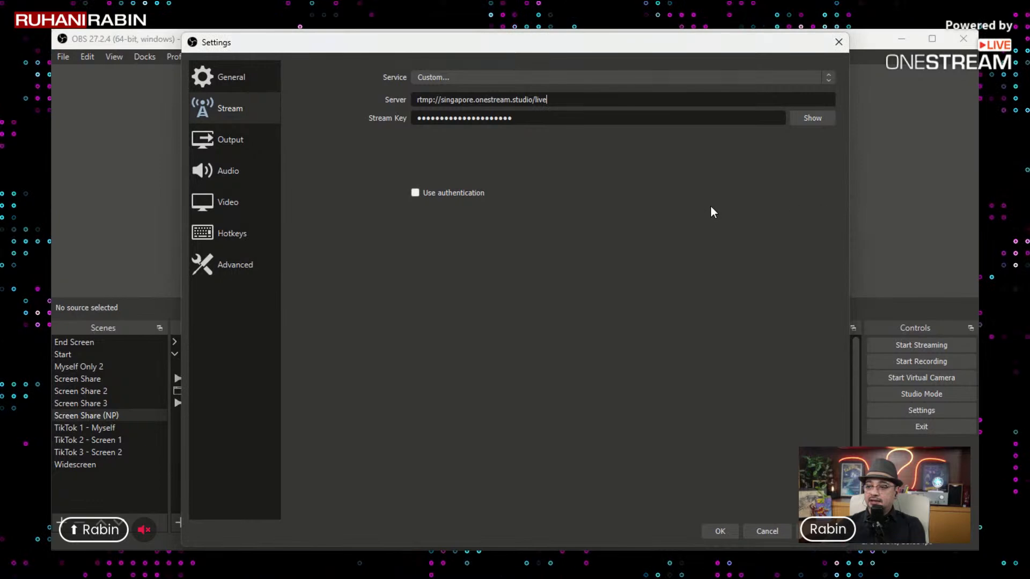
Paste the stream key into the custom service's Stream Key field, save the settings and start streaming.
double_click(568, 117)
key("ctrl+v")
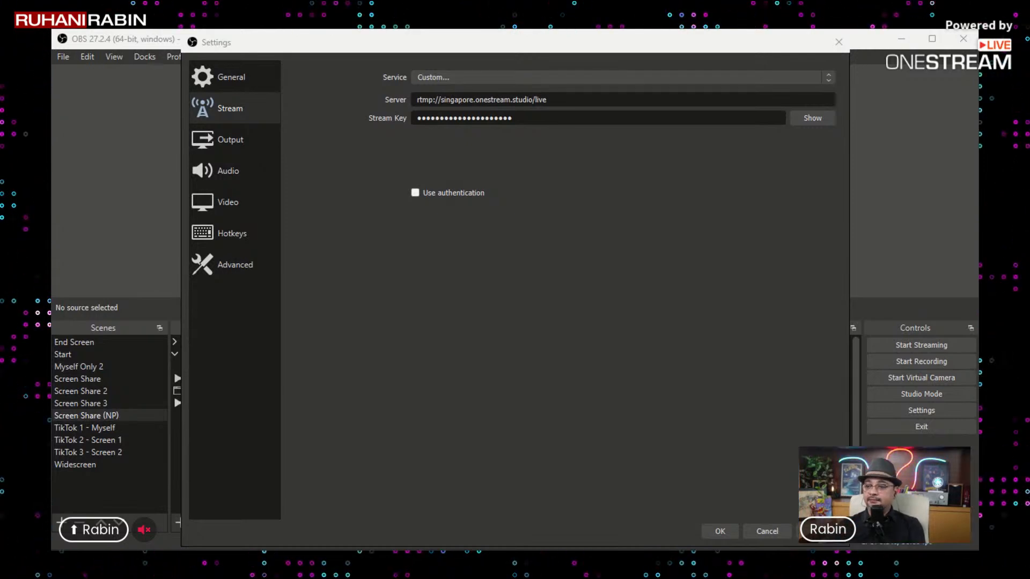
left_click(797, 254)
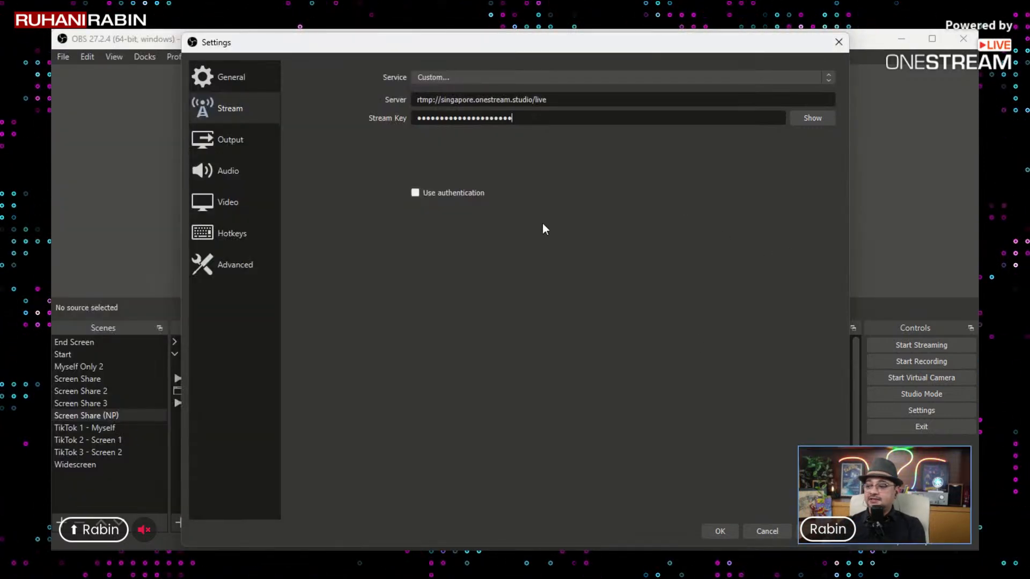
left_click(230, 109)
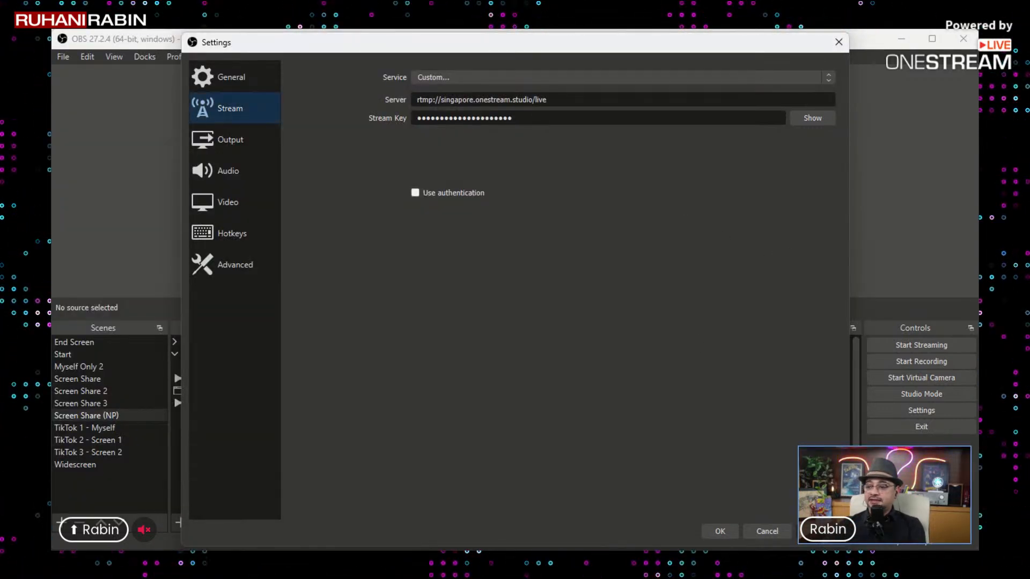
left_click(717, 532)
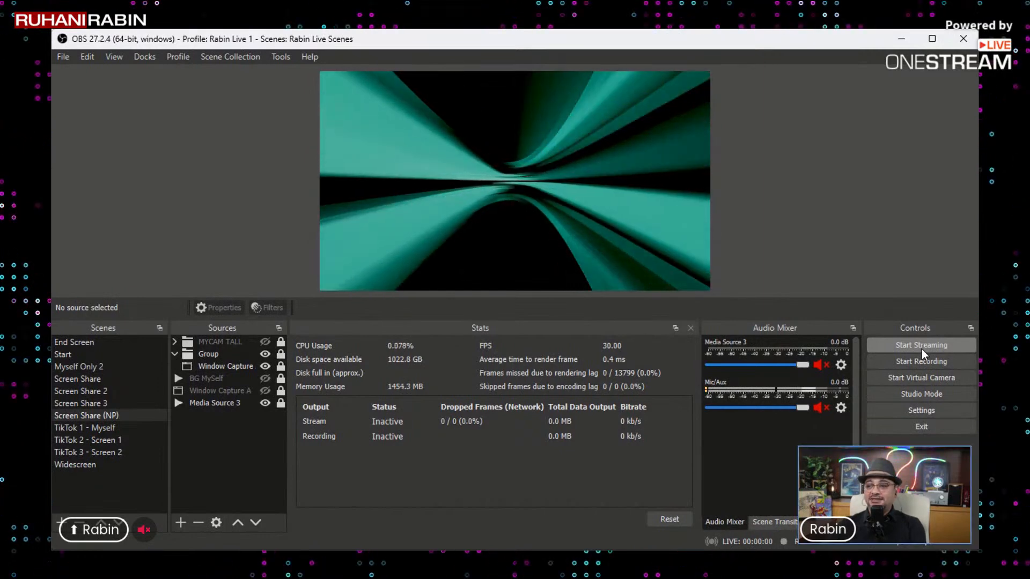
left_click(921, 346)
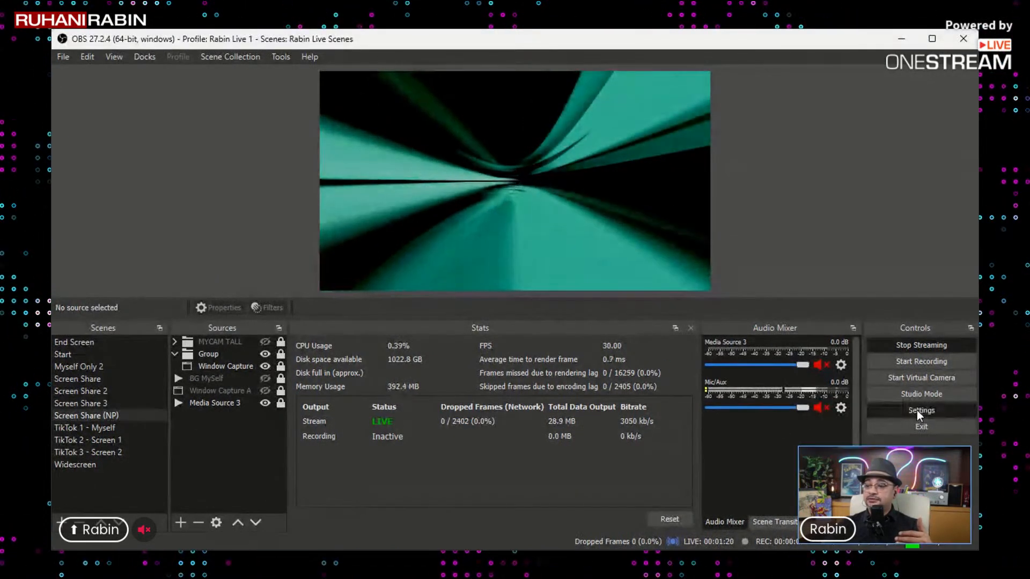
Review the Output streaming settings while the stream is live and close the settings.
left_click(916, 410)
left_click(230, 140)
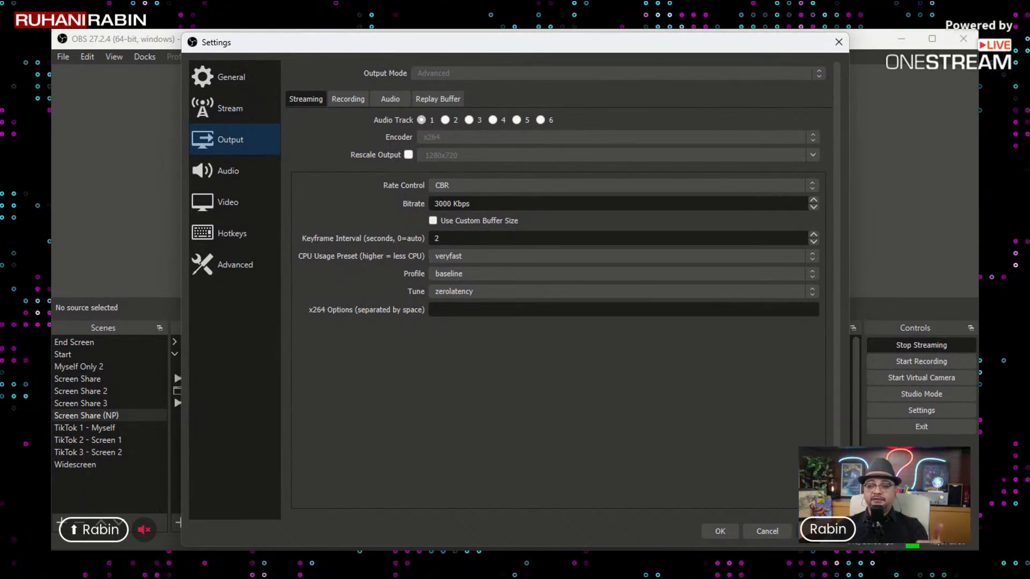
left_click(838, 44)
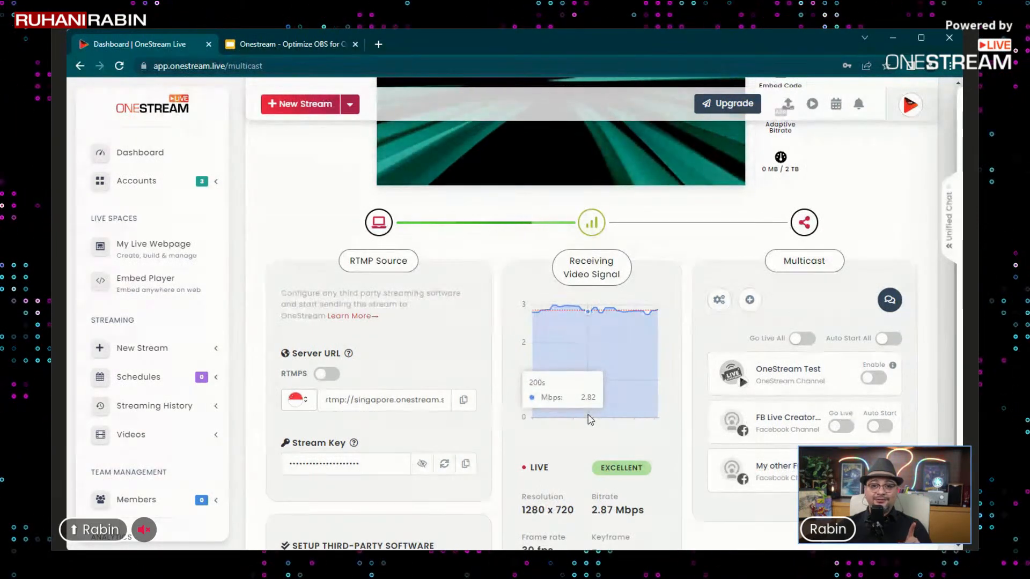
Examine the incoming video preview and the Receiving Video Signal graph, quality, resolution, bitrate and frame rate in OneStream.
scroll(607, 395, "down", 1)
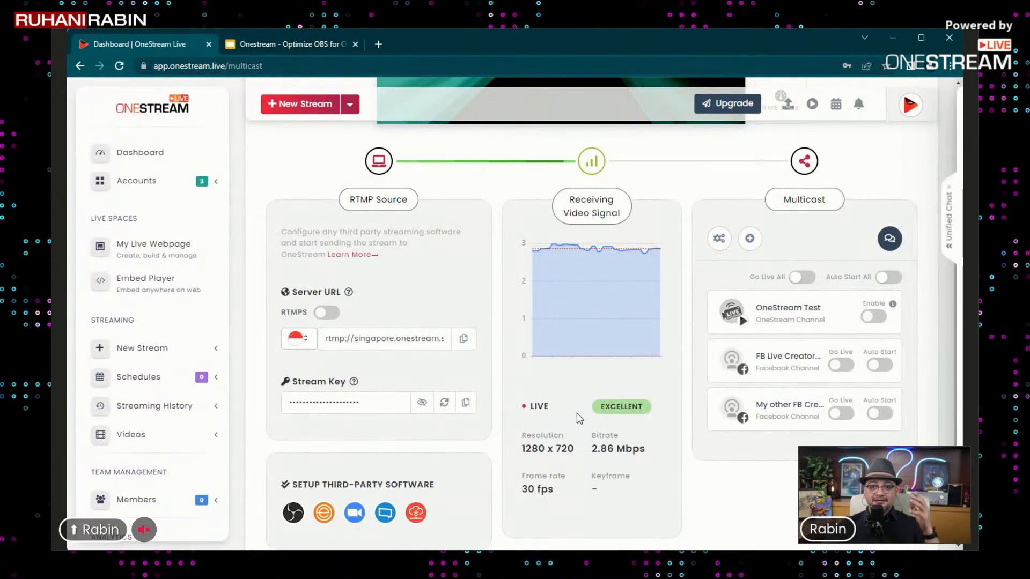
scroll(573, 428, "up", 3)
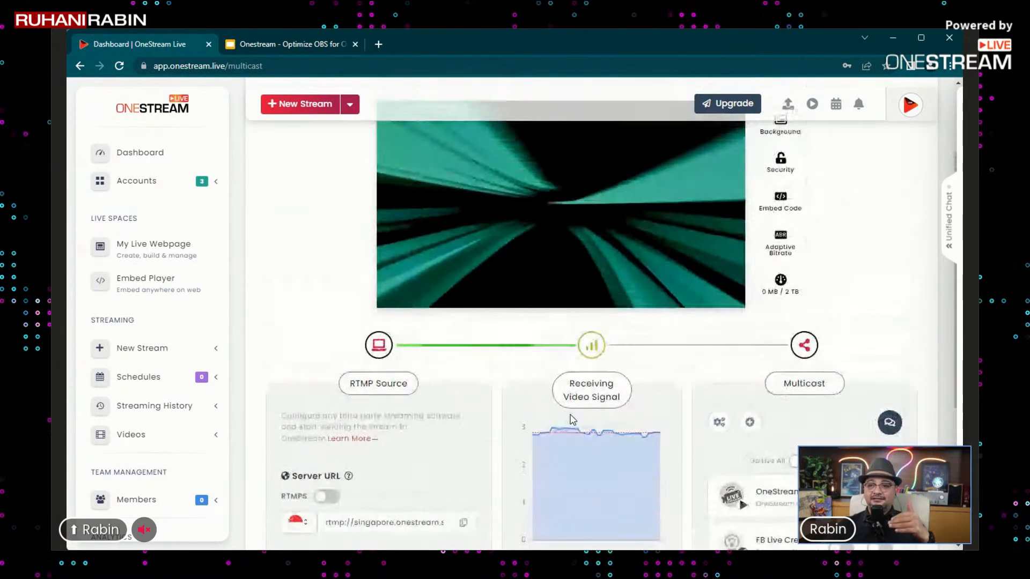
scroll(546, 412, "down", 4)
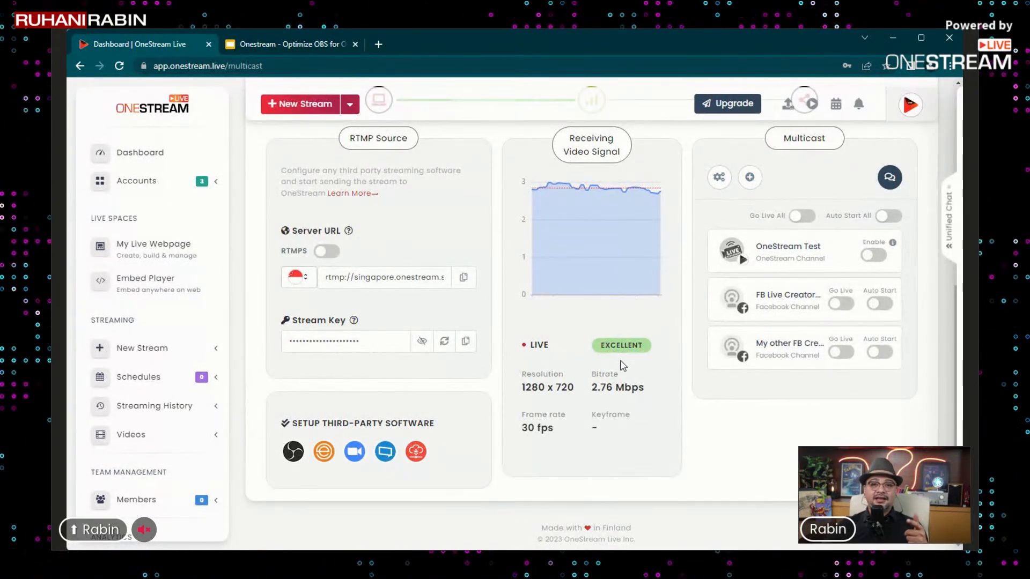
Enable the OneStream Test channel in the Multicast section so it streams the incoming video.
scroll(622, 364, "up", 4)
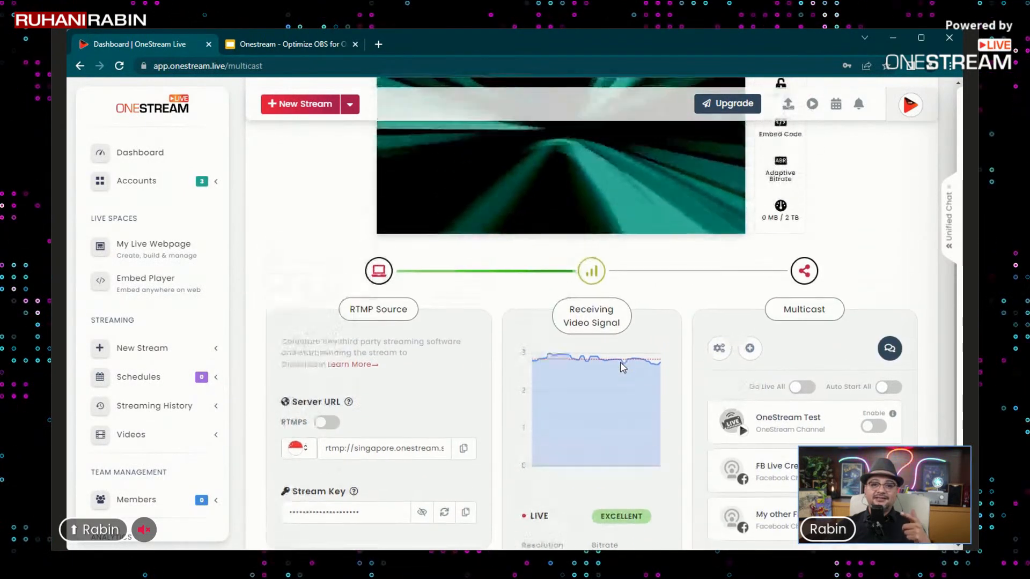
scroll(621, 368, "up", 3)
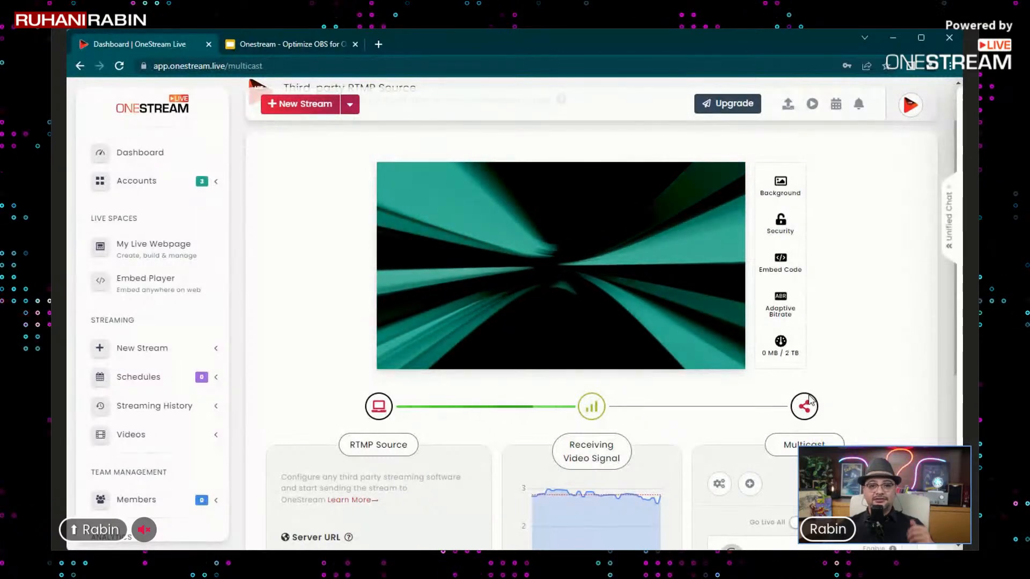
scroll(807, 400, "down", 3)
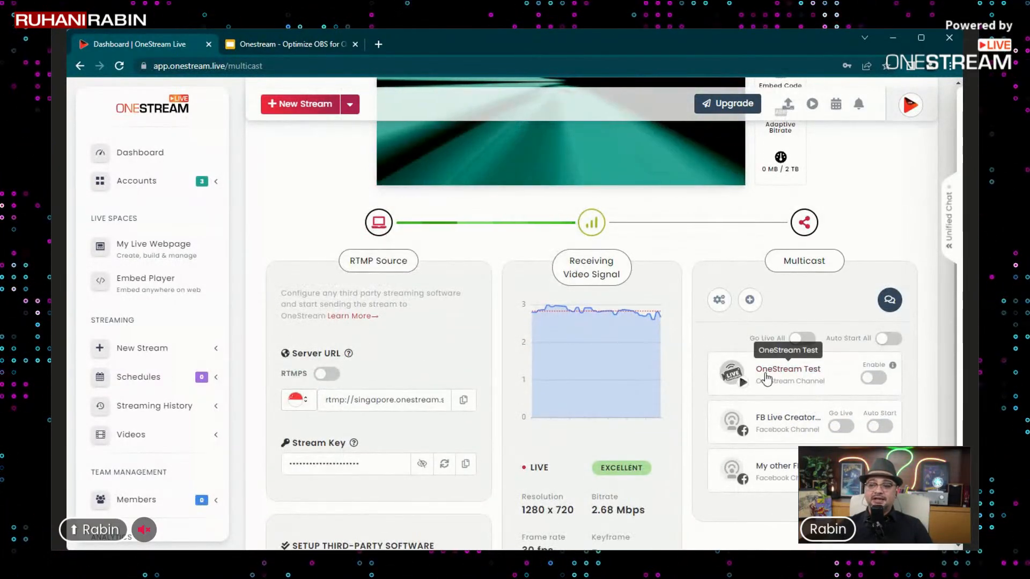
left_click(872, 380)
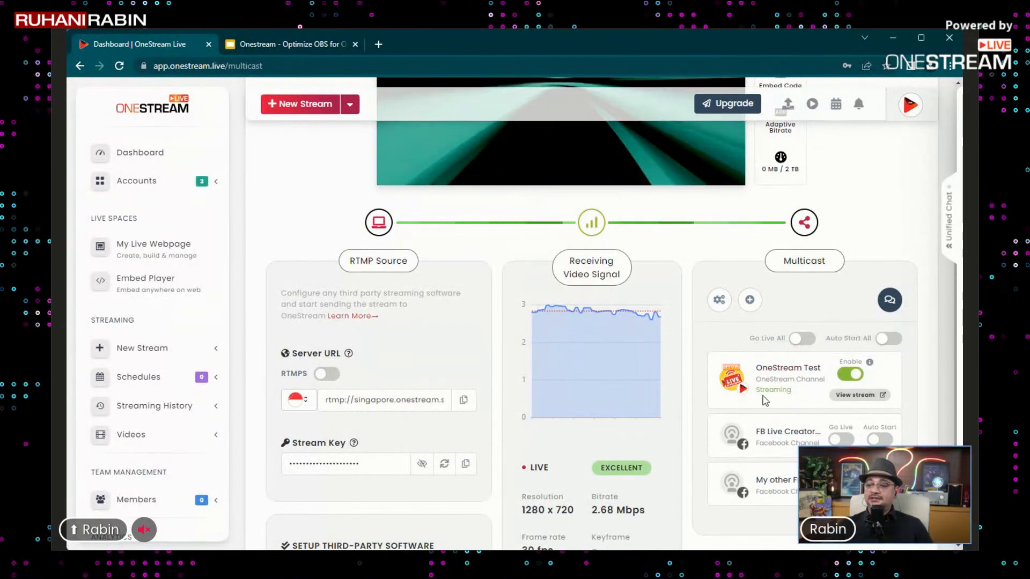
Examine the Receiving Video Signal graph, quality and bitrate together with the OneStream Test channel's multicast status.
scroll(815, 409, "down", 3)
scroll(494, 359, "up", 5)
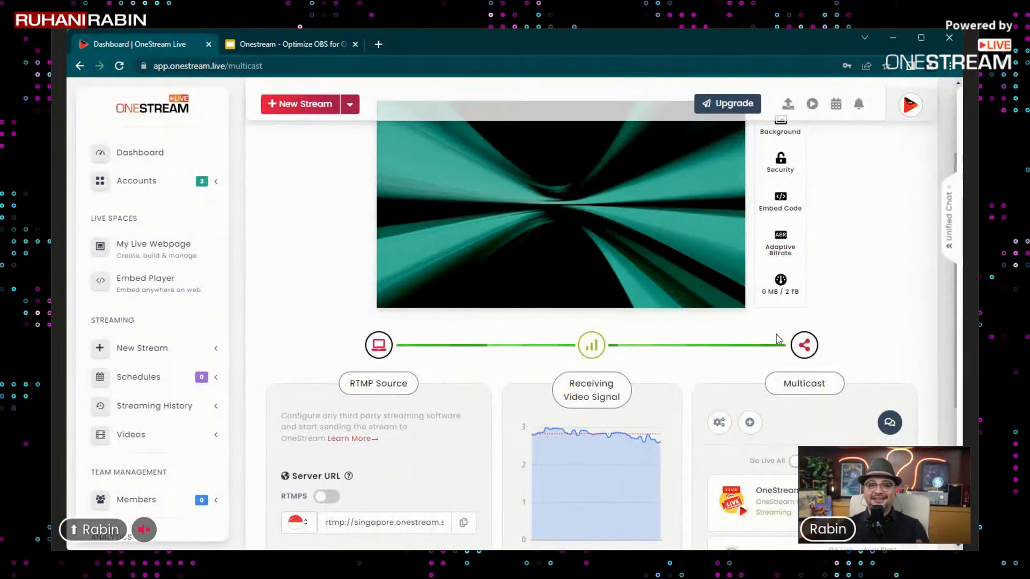
scroll(693, 339, "down", 5)
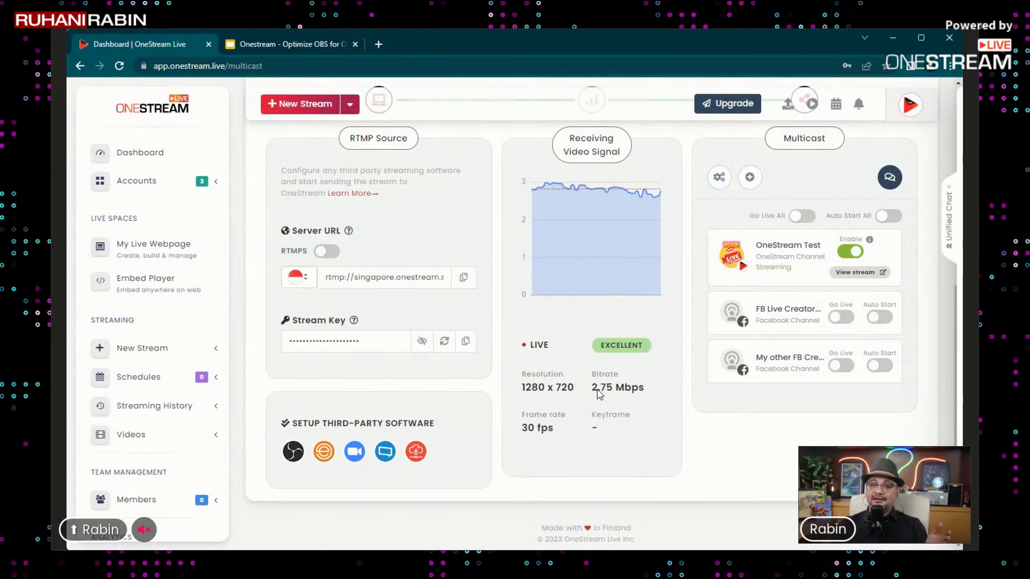
scroll(663, 388, "up", 3)
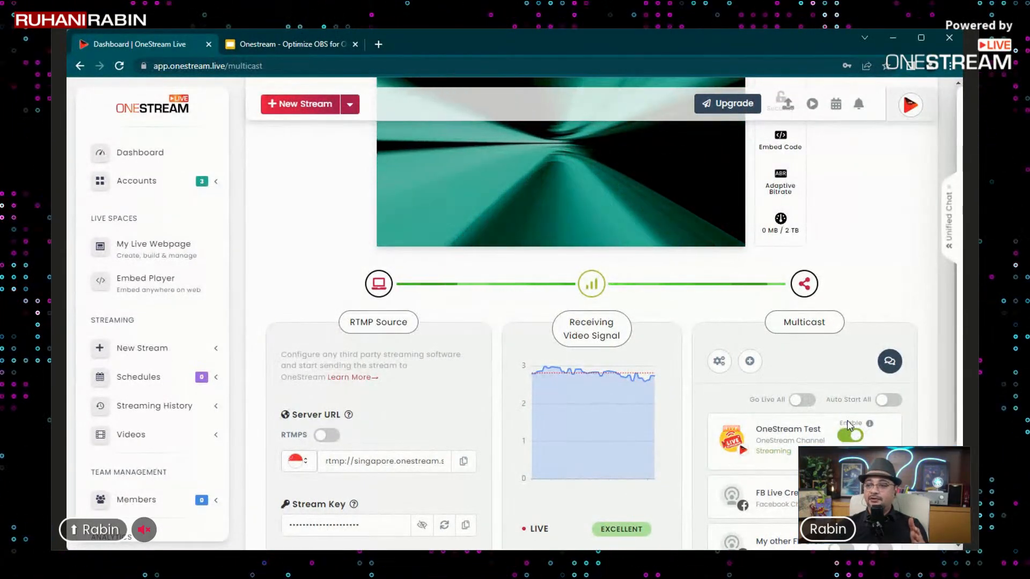
scroll(830, 438, "down", 2)
scroll(866, 320, "up", 3)
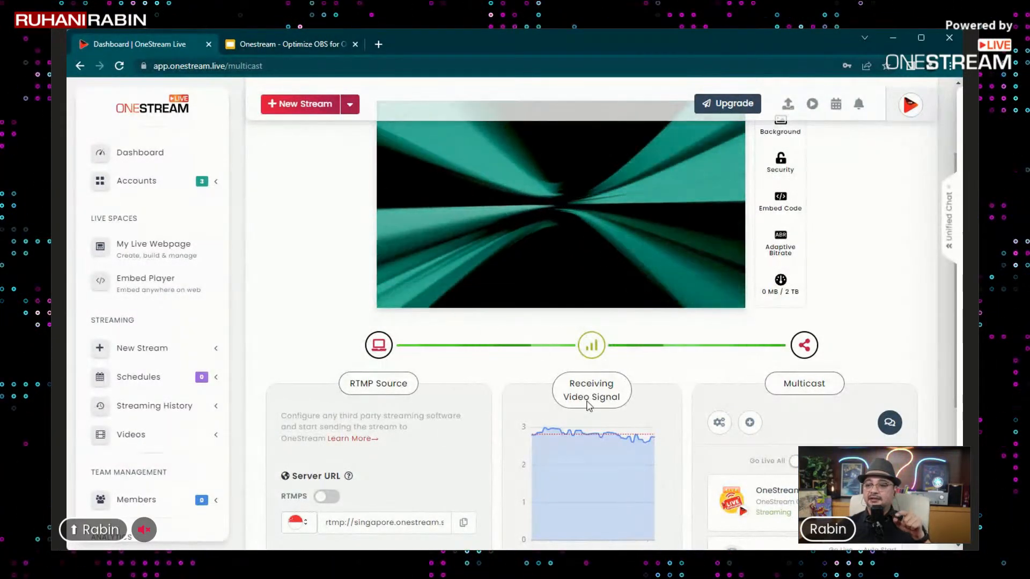
scroll(545, 387, "down", 3)
mouse_move(594, 284)
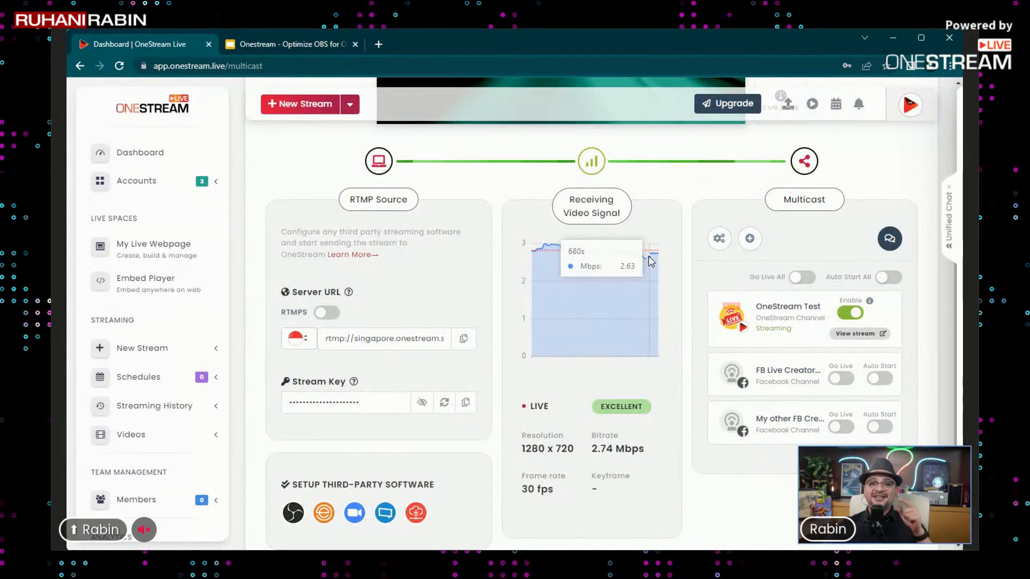
scroll(654, 284, "down", 1)
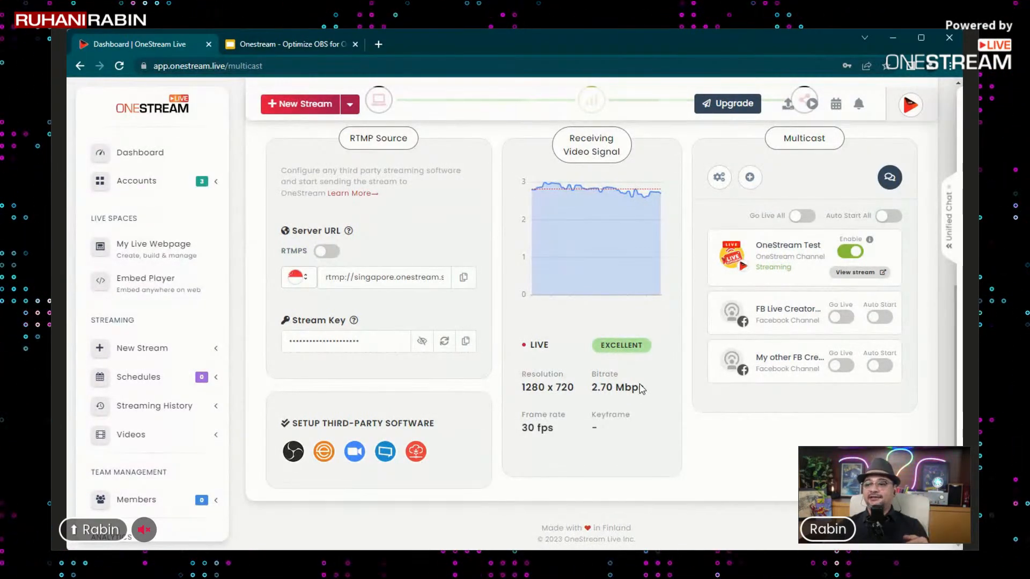
scroll(641, 387, "up", 2)
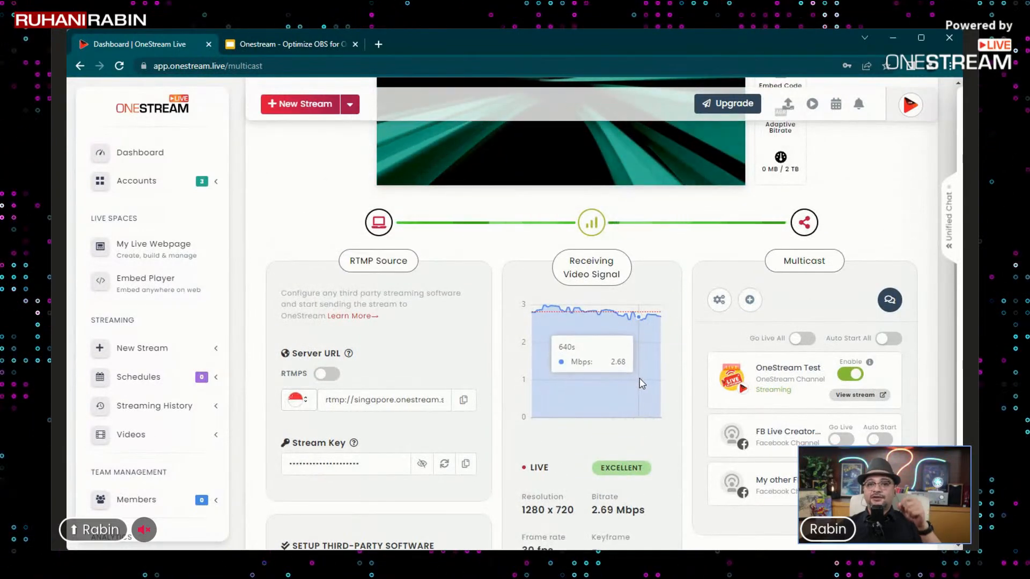
scroll(642, 383, "up", 2)
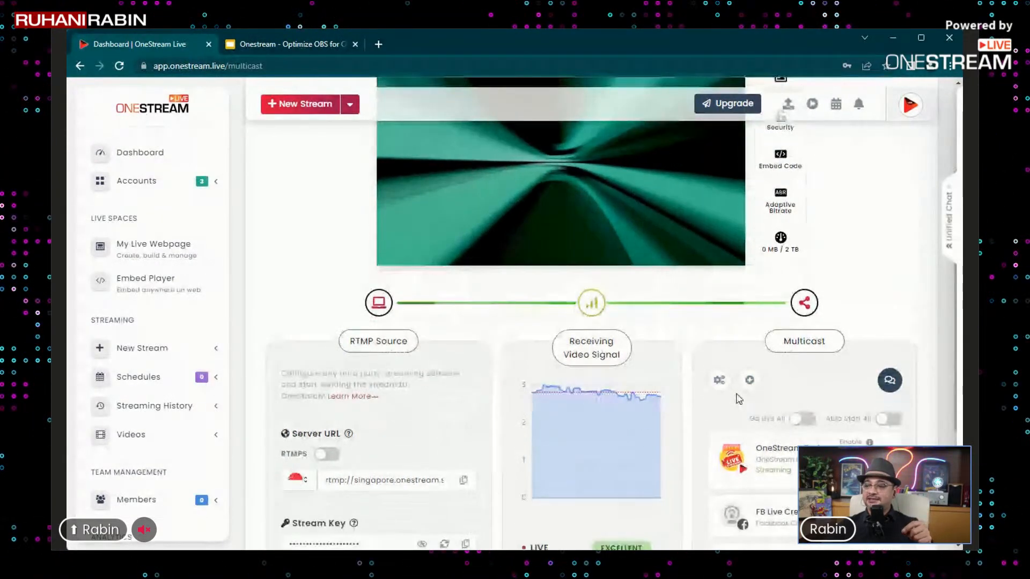
scroll(738, 399, "down", 2)
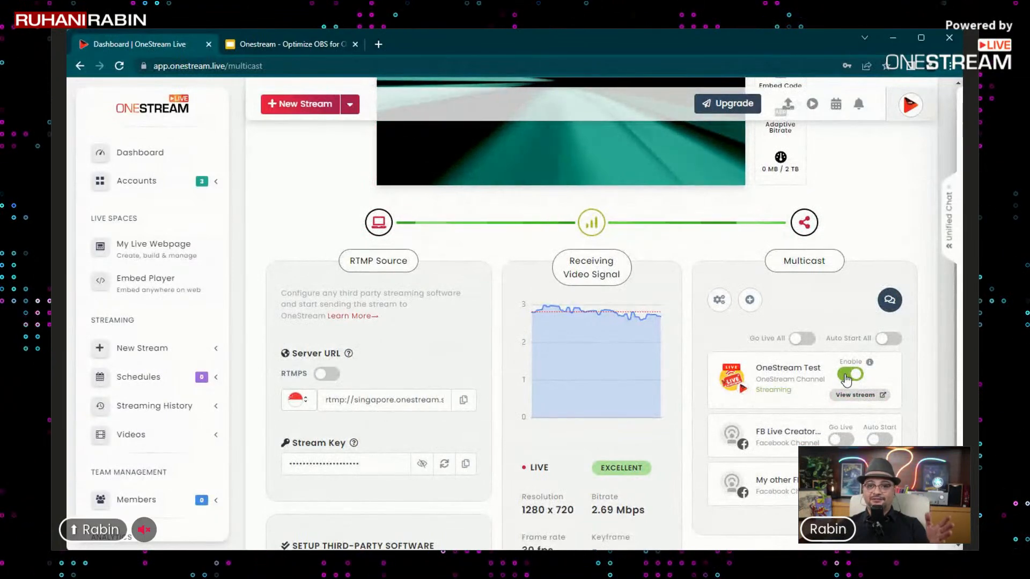
scroll(566, 401, "down", 1)
scroll(567, 401, "up", 1)
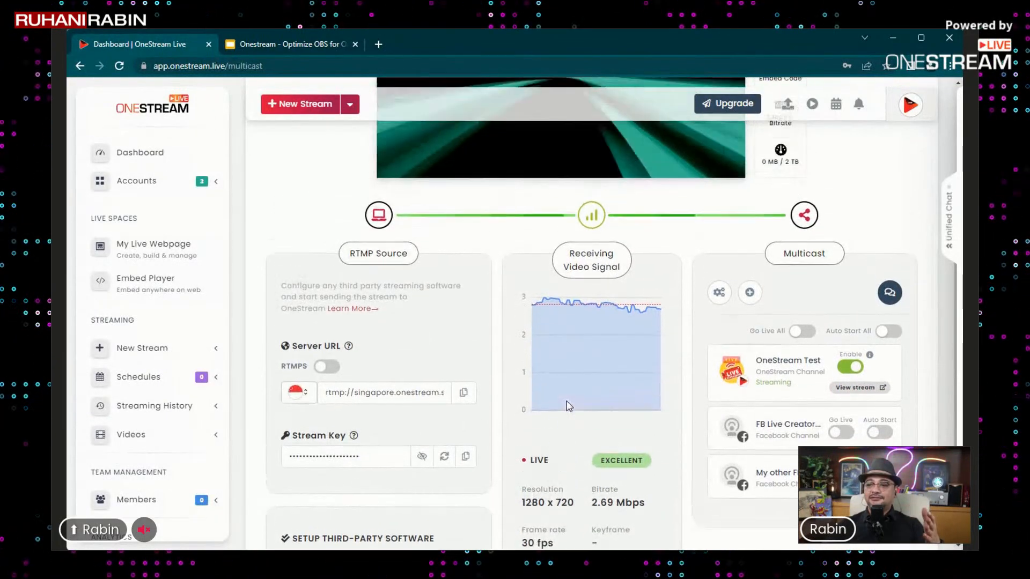
Return to the video preview and look over its Adaptive Bitrate option and data usage.
scroll(567, 406, "up", 3)
scroll(568, 404, "up", 2)
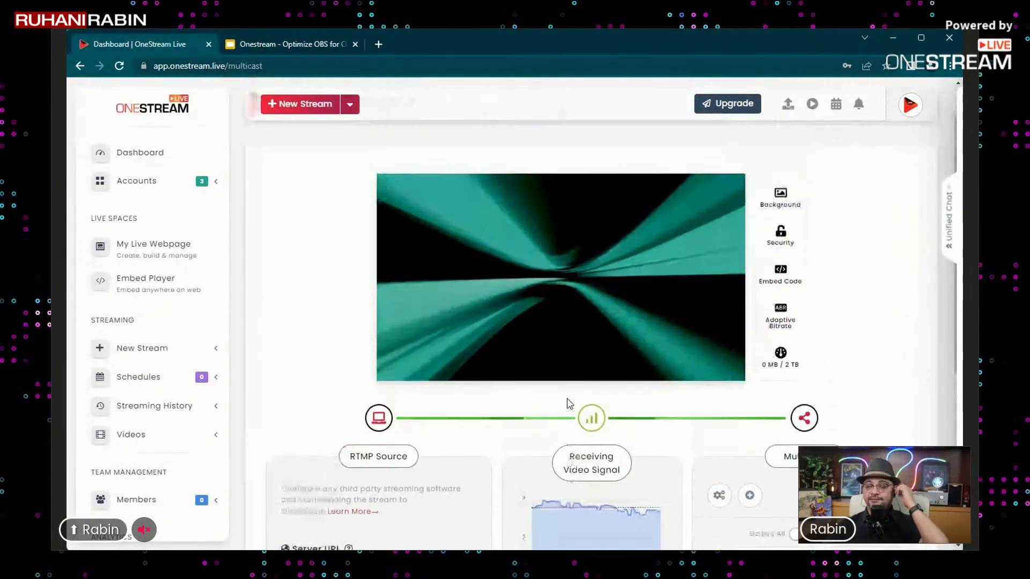
scroll(569, 403, "up", 1)
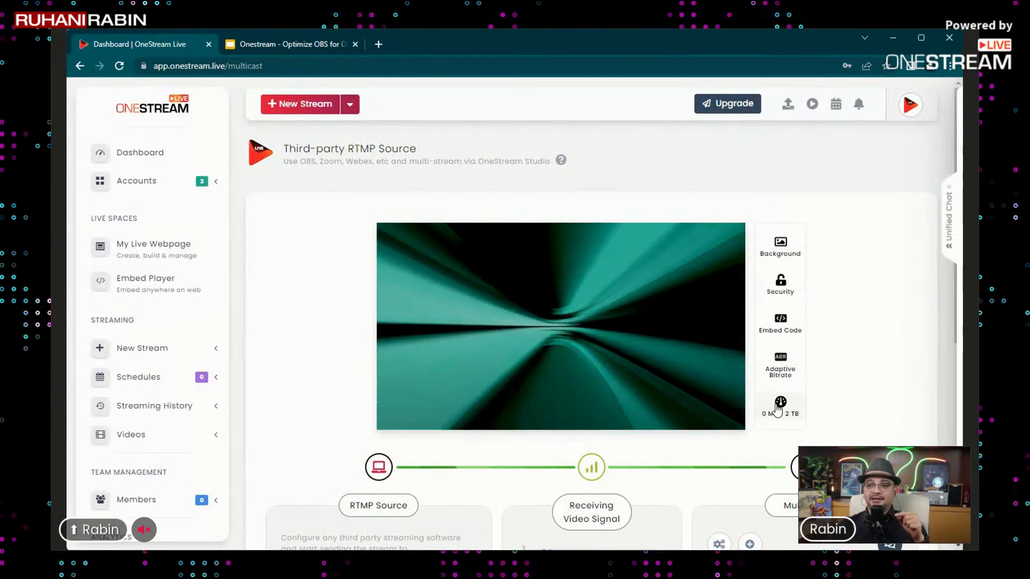
mouse_move(815, 390)
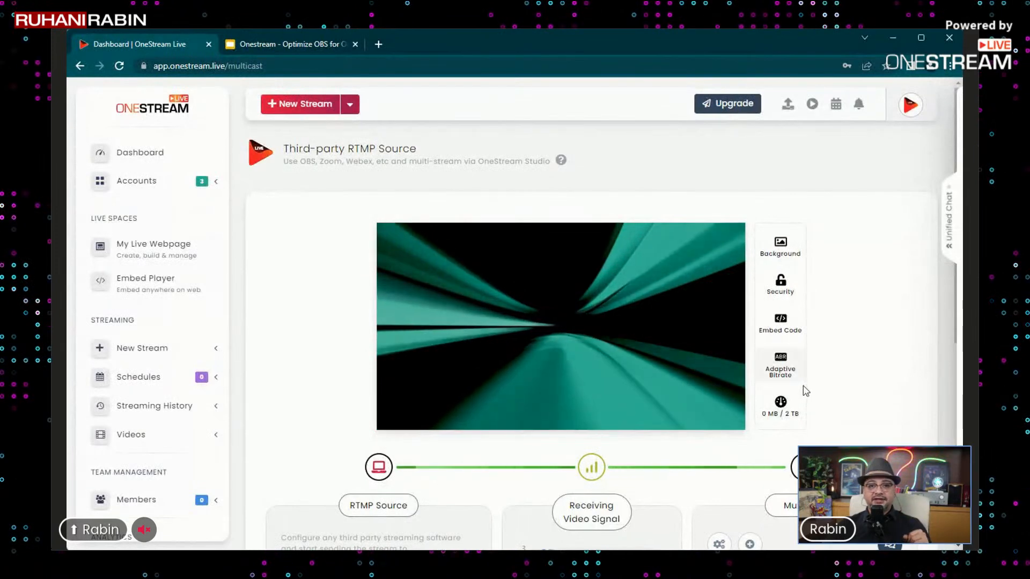
mouse_move(786, 379)
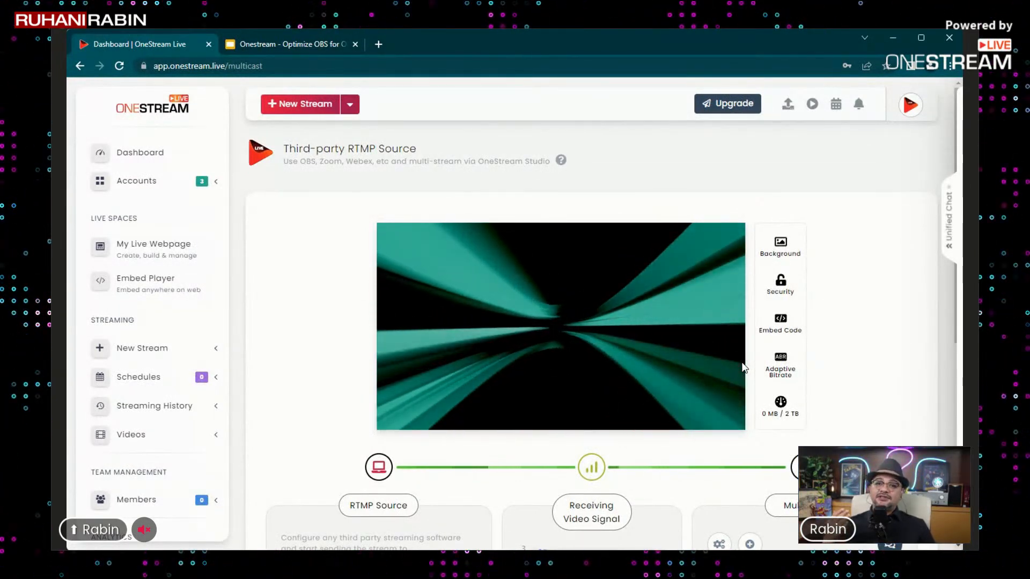
Switch to the Google Slides presentation and advance through the OBS Settings slides to the Output Options for OBS screenshot.
left_click(282, 44)
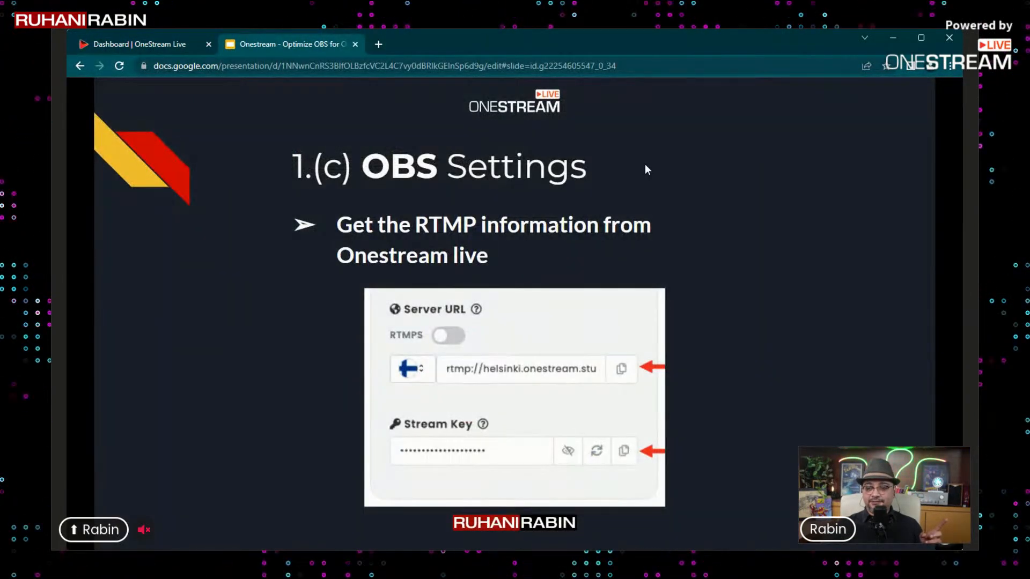
key("Right")
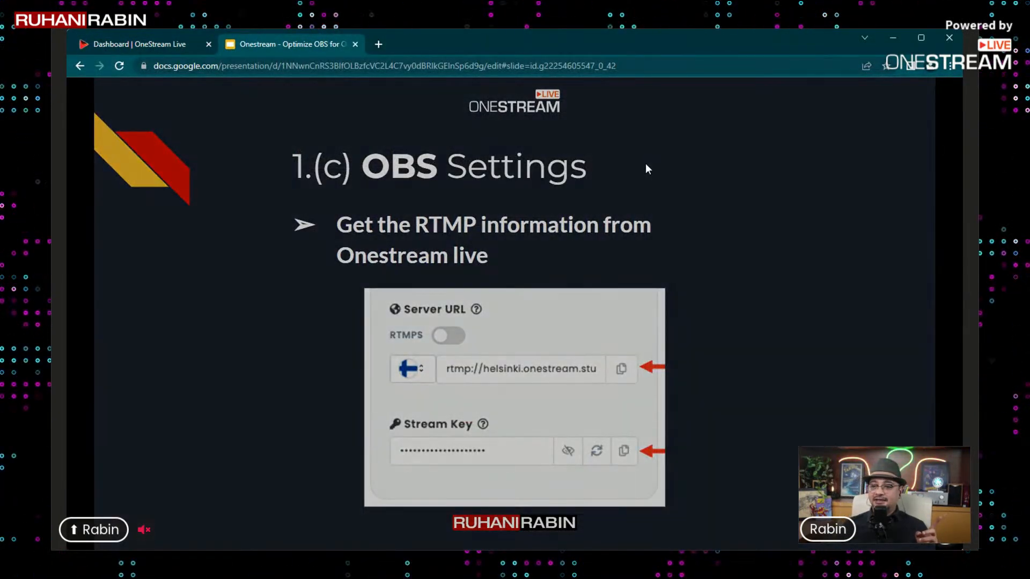
key("Right")
key("Right")
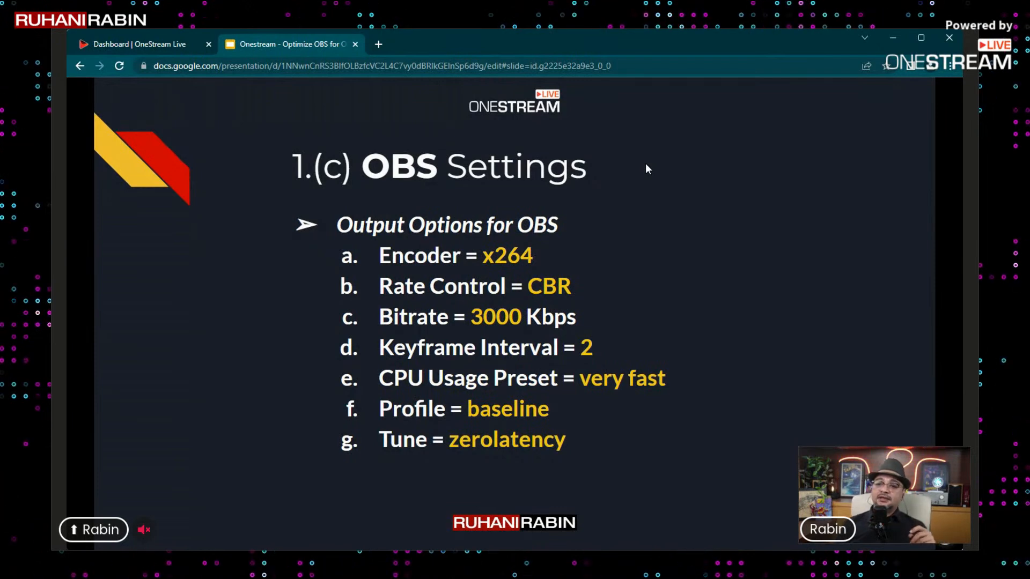
key("Right")
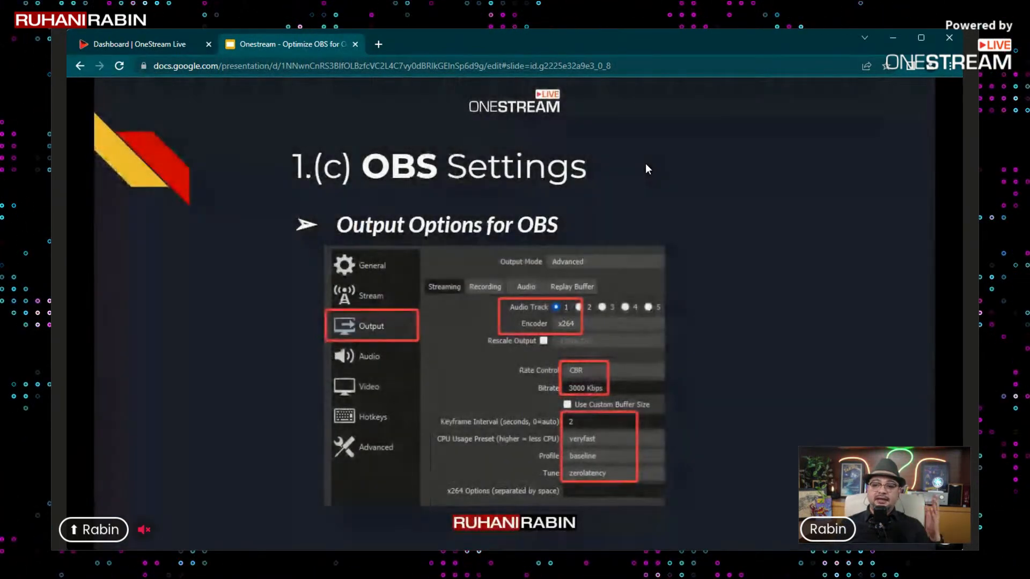
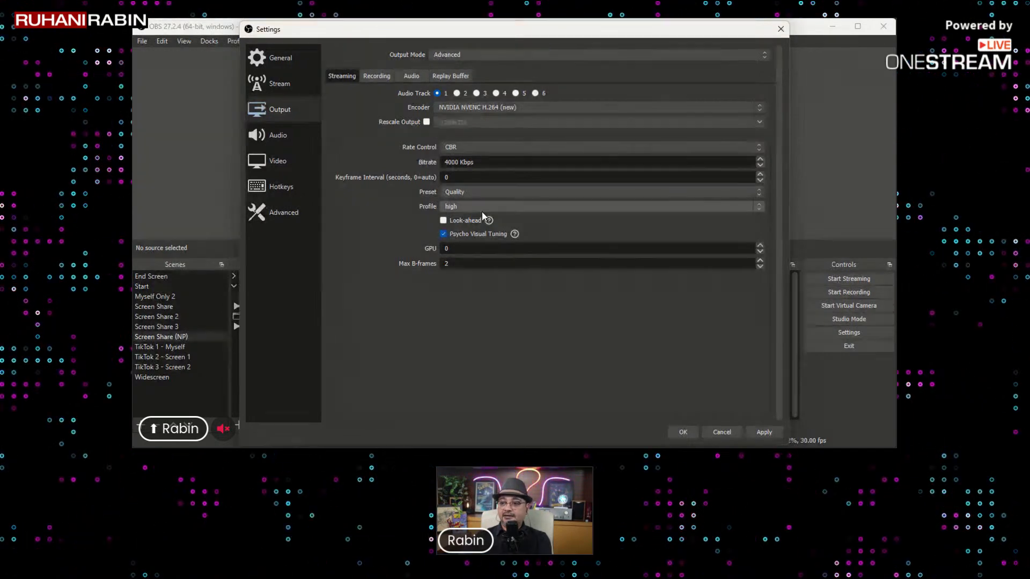
Enable Look-ahead and disable Psycho Visual Tuning for the NVIDIA NVENC H.264 streaming encoder.
left_click(442, 222)
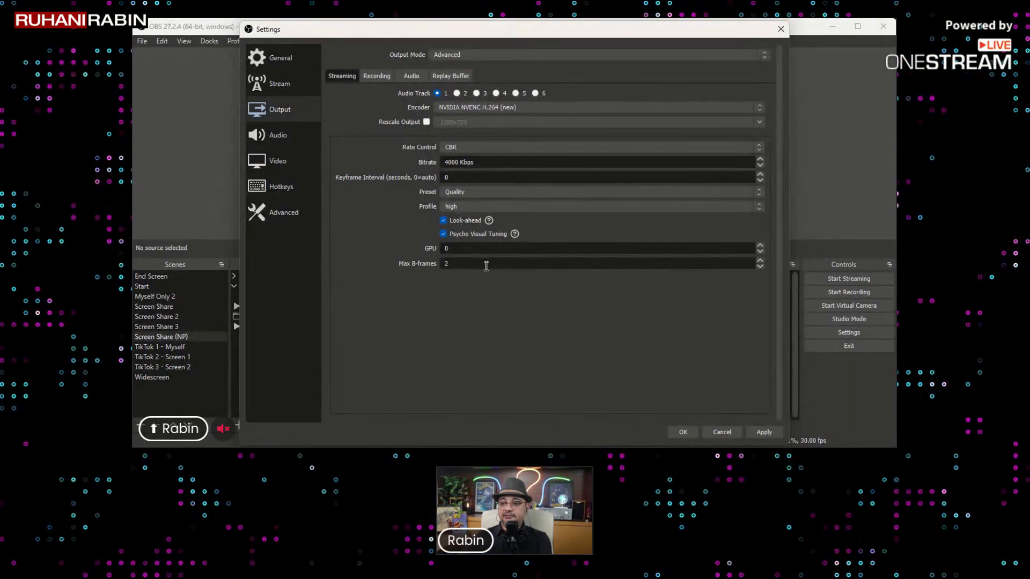
left_click(444, 235)
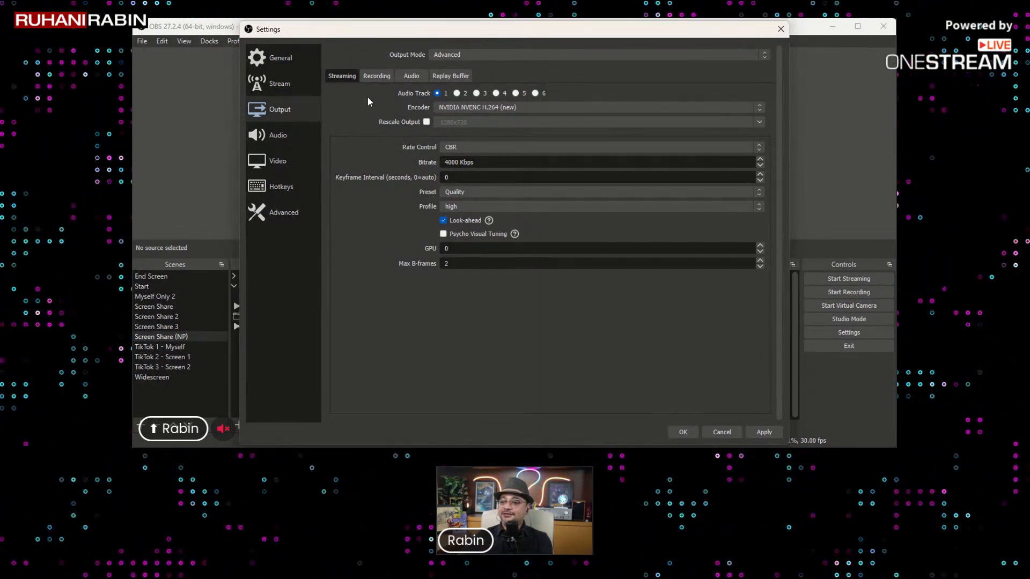
Review the audio track bitrates and the general Audio and Video settings, and return to the Output streaming settings.
left_click(411, 76)
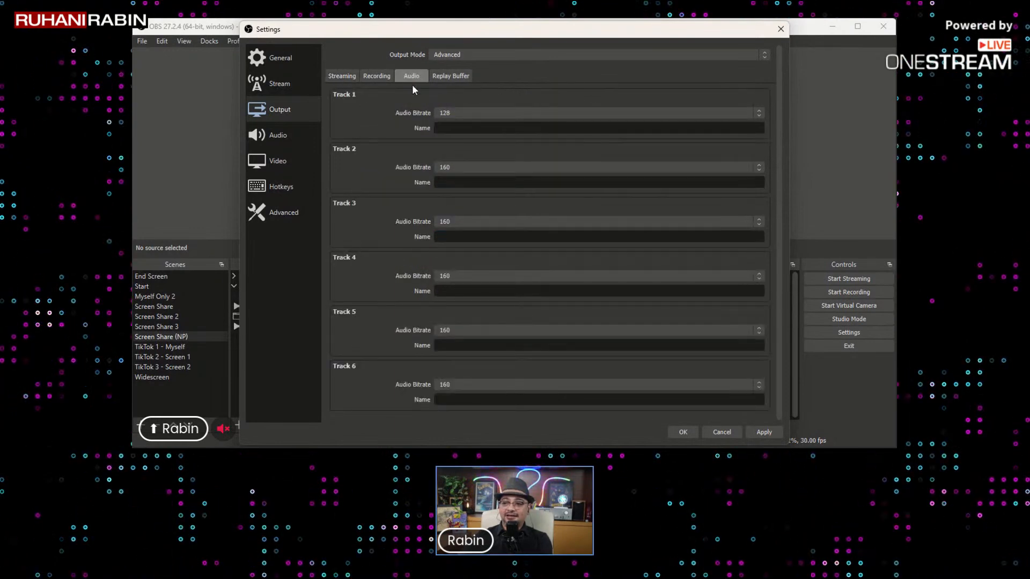
left_click(344, 76)
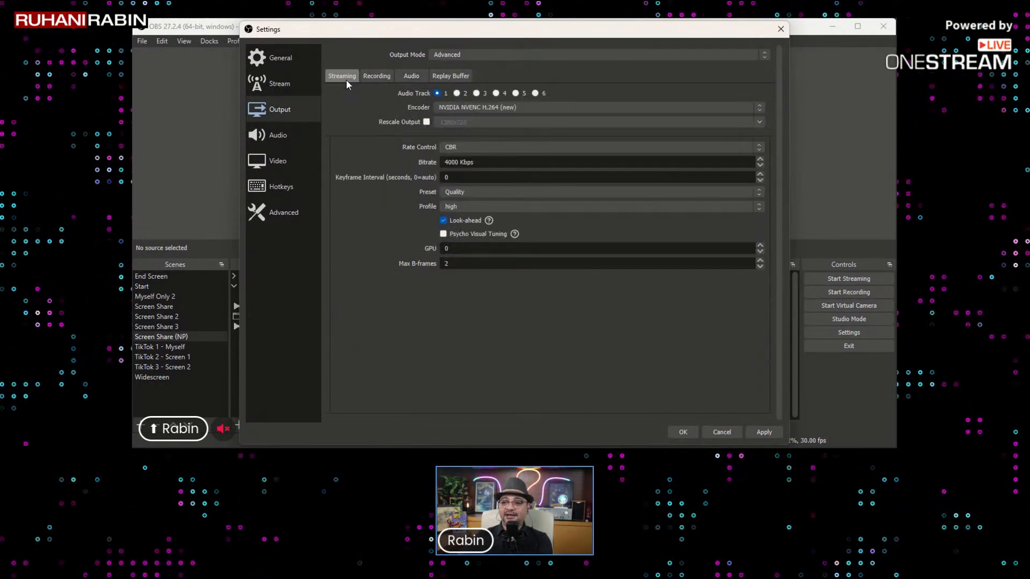
left_click(293, 139)
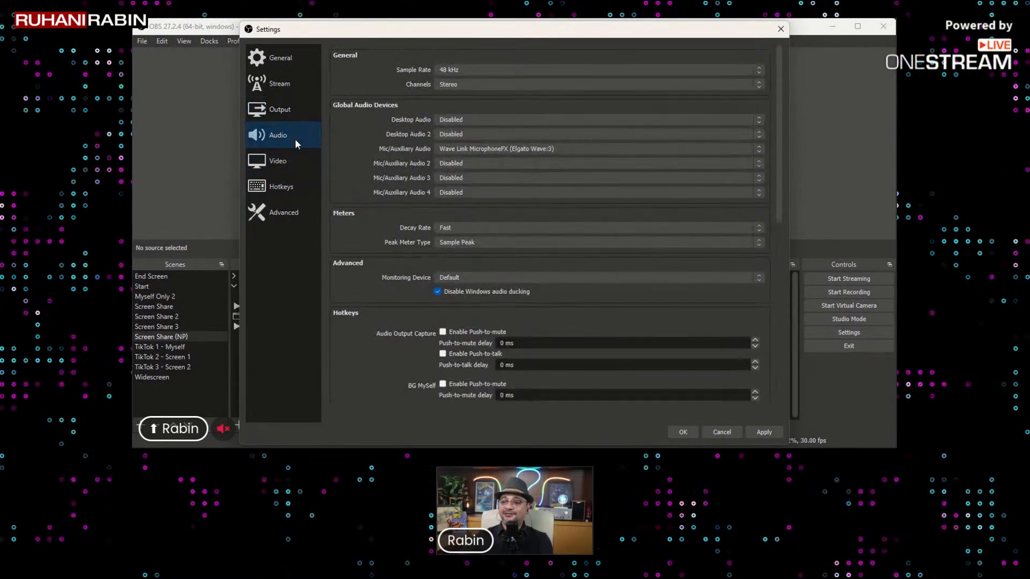
left_click(282, 162)
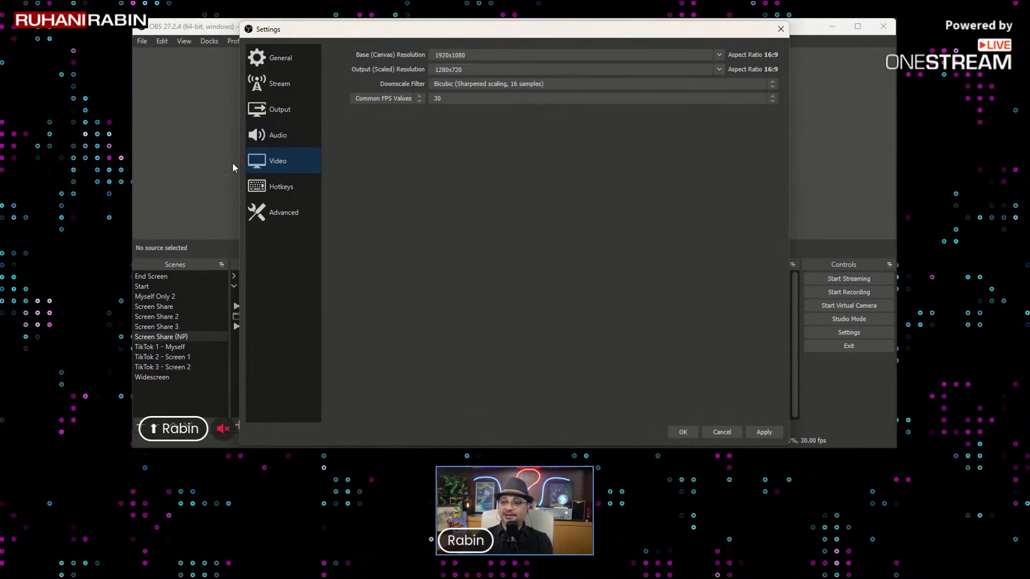
left_click(300, 109)
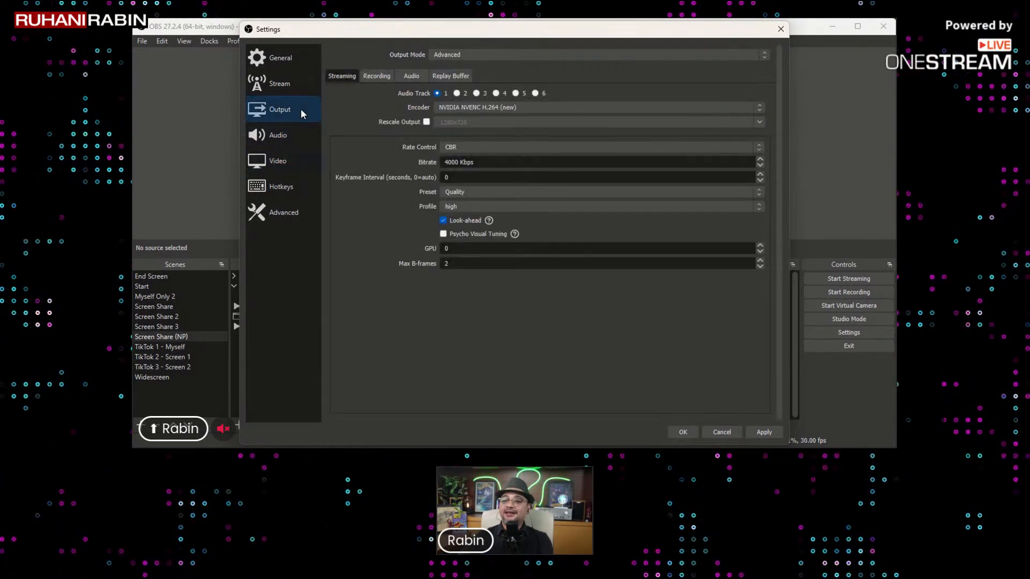
Apply the encoder changes, close the settings and start streaming.
left_click(763, 432)
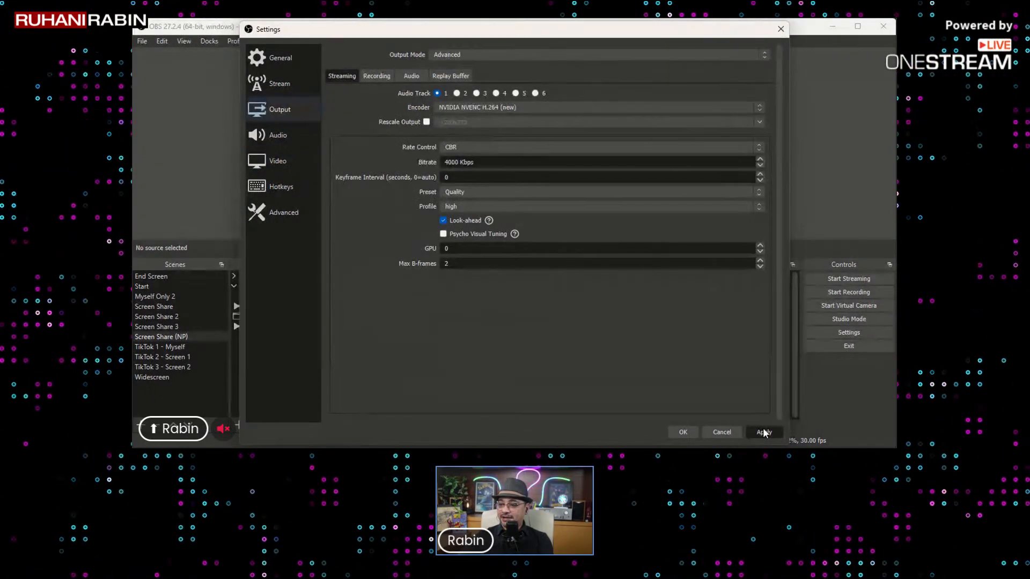
left_click(681, 432)
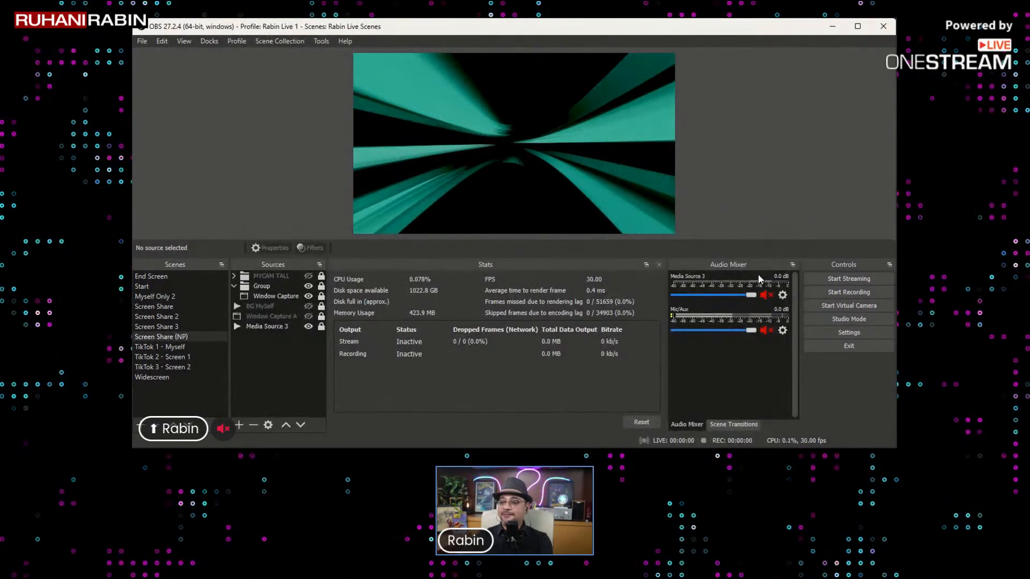
left_click(837, 277)
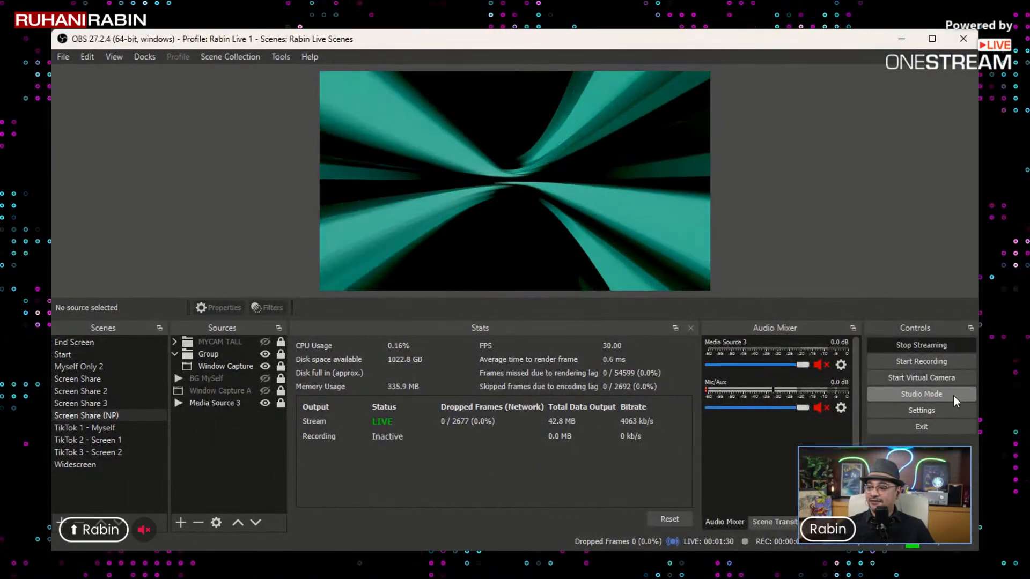
Reopen the Output streaming settings during the live stream to check the NVENC options, and cancel out without changes.
left_click(945, 414)
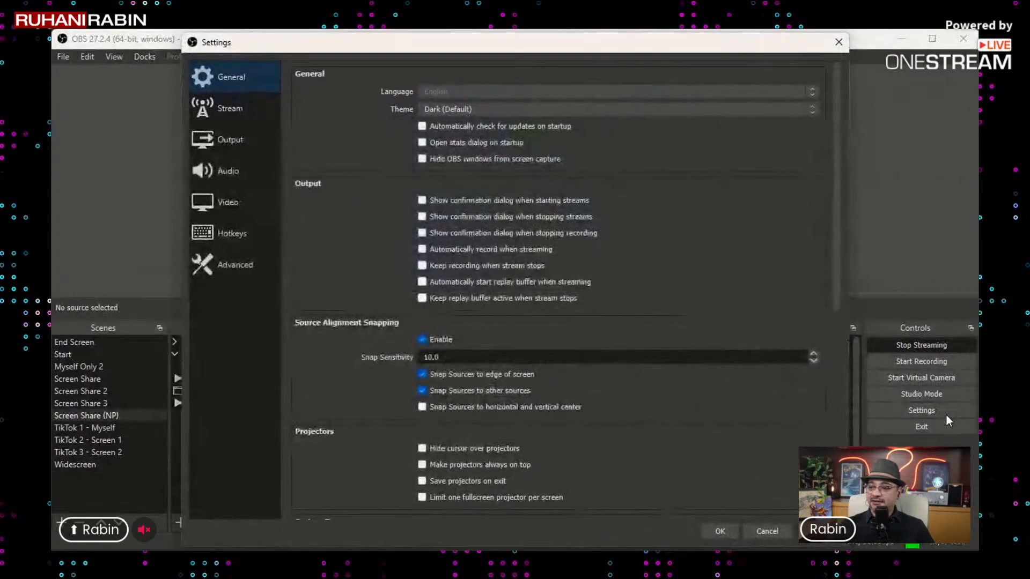
left_click(234, 140)
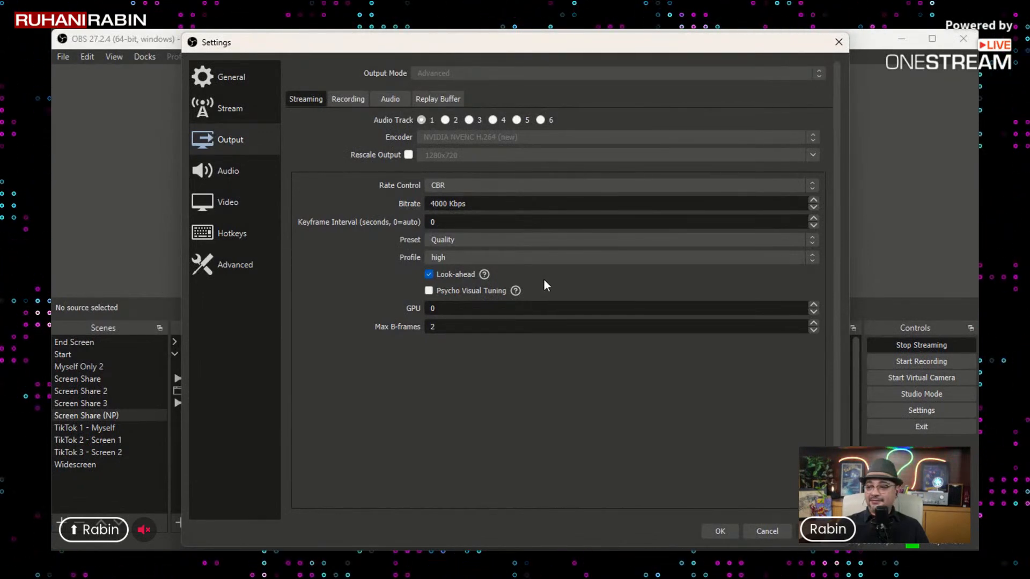
left_click(766, 531)
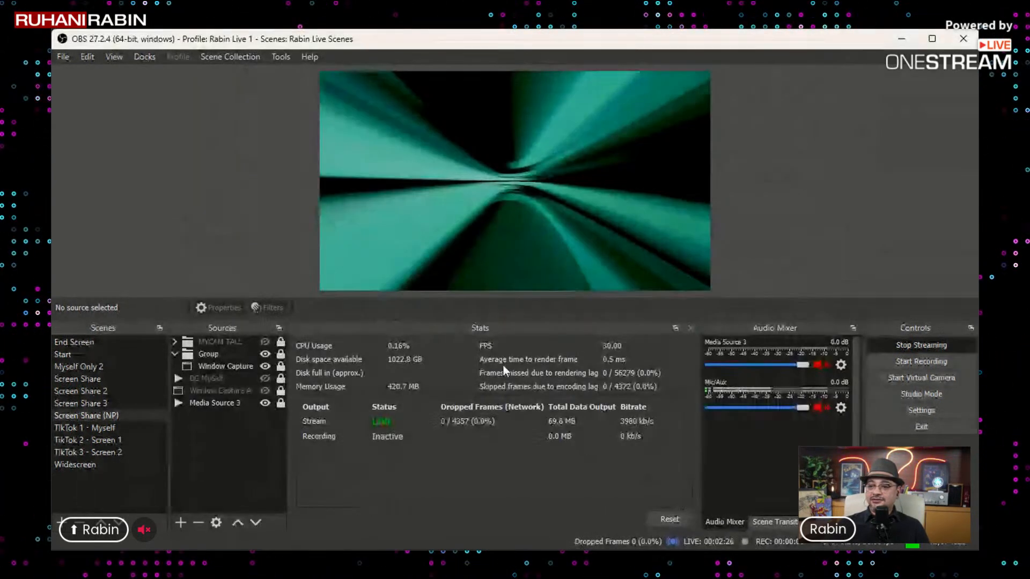